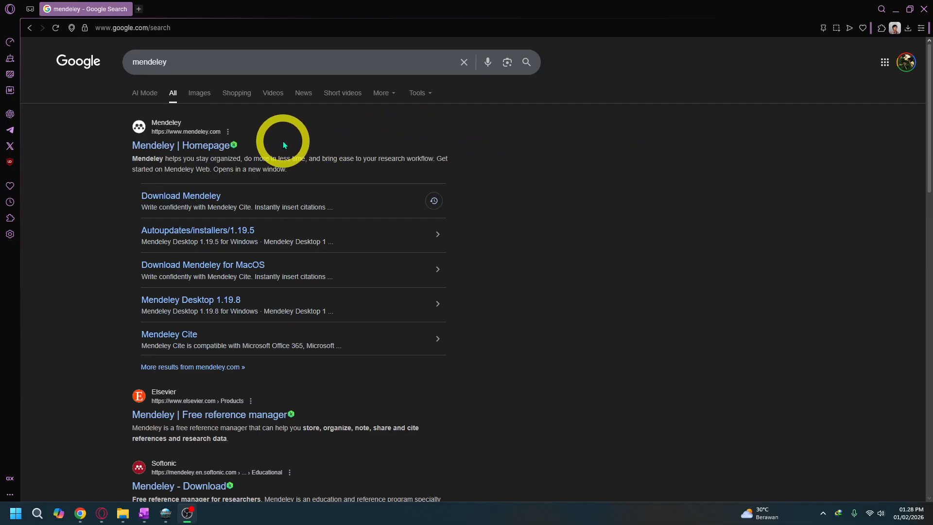
- Open Mendeley's download page from the search results and download the Mendeley Reference Manager installer for Windows
left_click(187, 200)
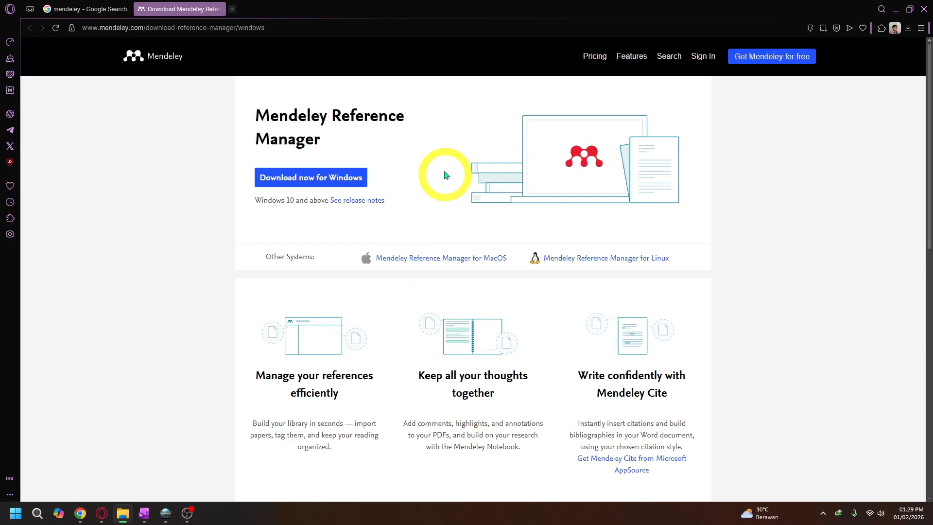
left_click(322, 178)
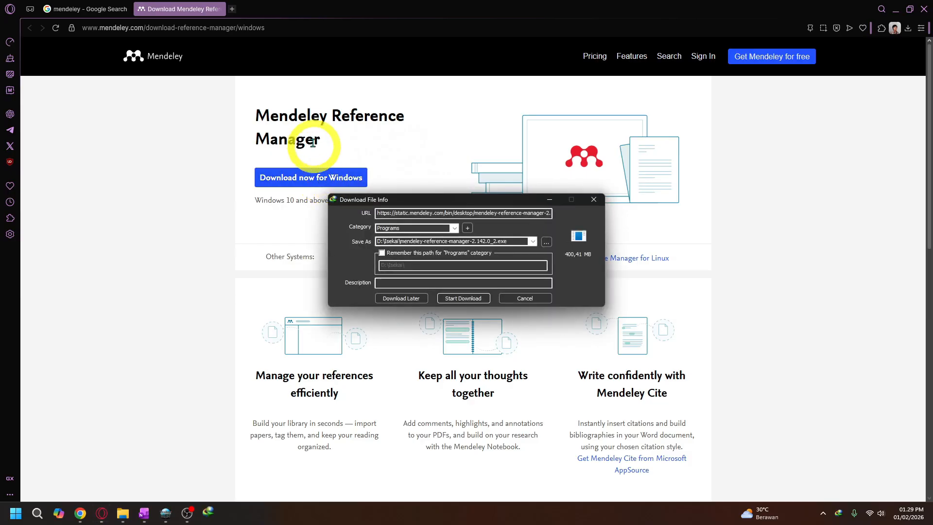
left_click(473, 298)
- Run the downloaded Mendeley Reference Manager installer and install it only for the current user in the default folder
left_click(33, 83)
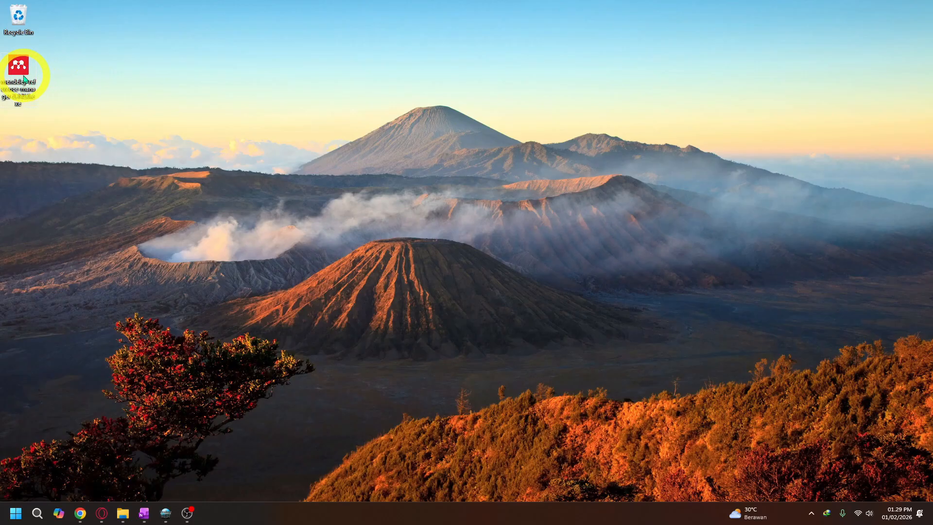
double_click(23, 78)
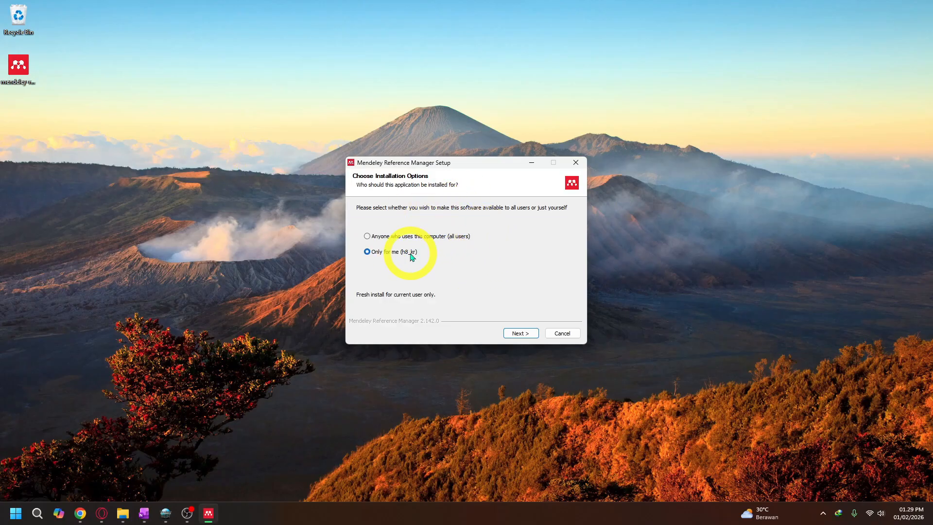
left_click(506, 332)
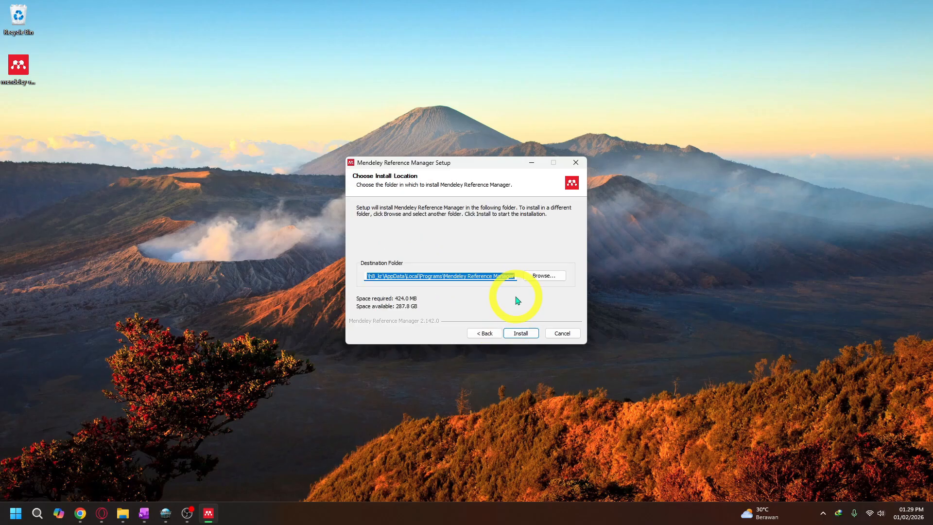
left_click(520, 333)
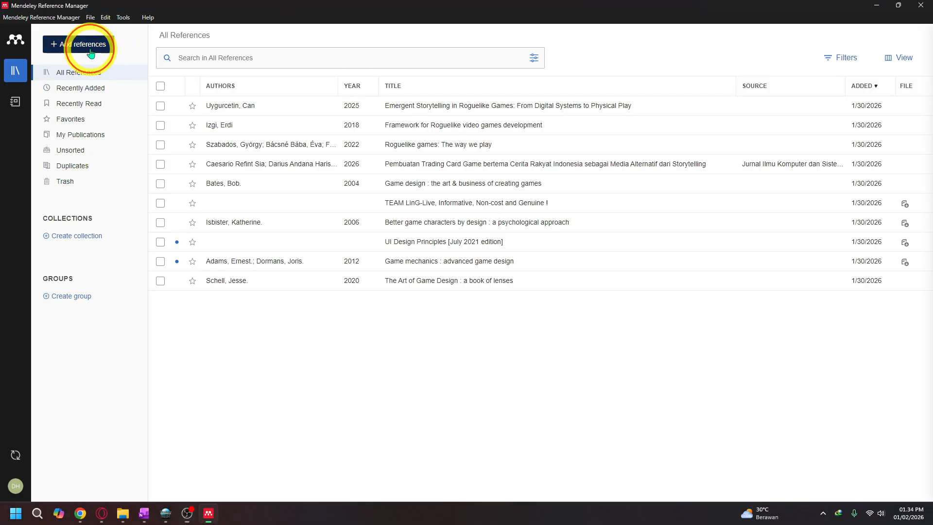
left_click(91, 51)
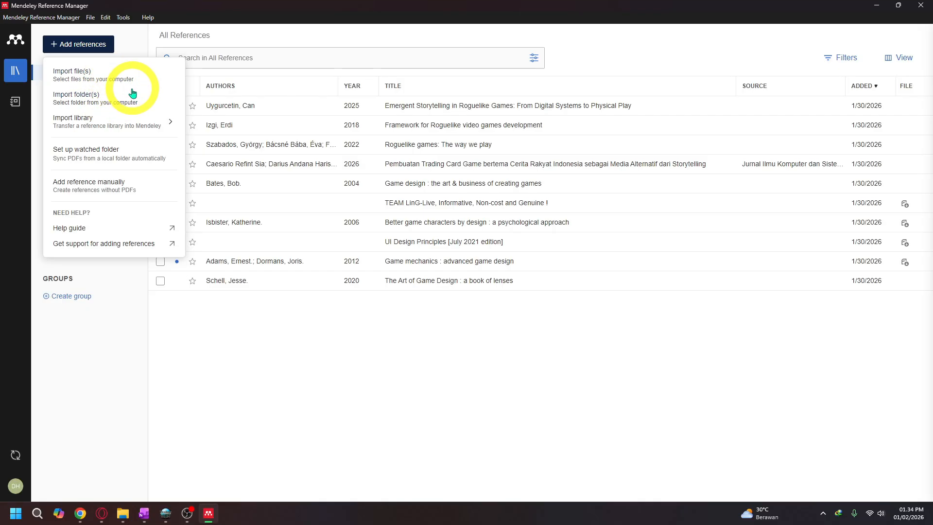
mouse_move(124, 122)
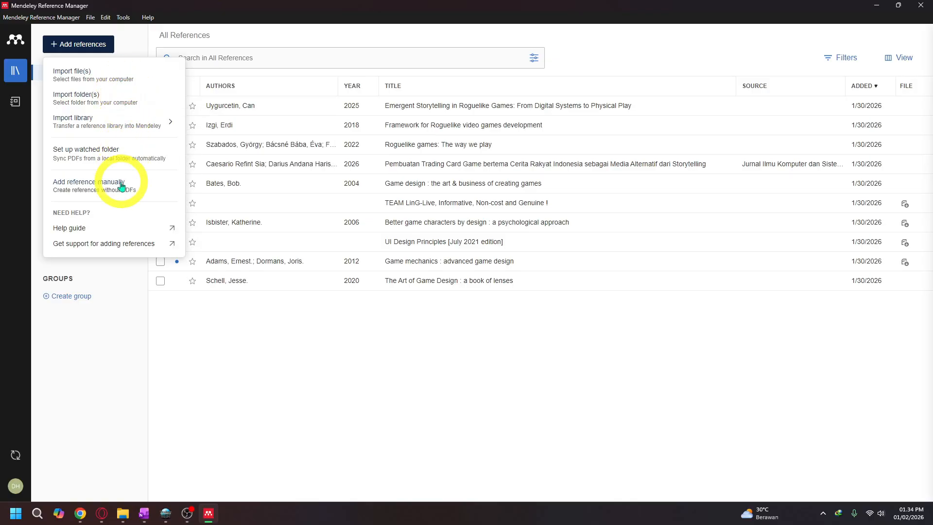
left_click(255, 308)
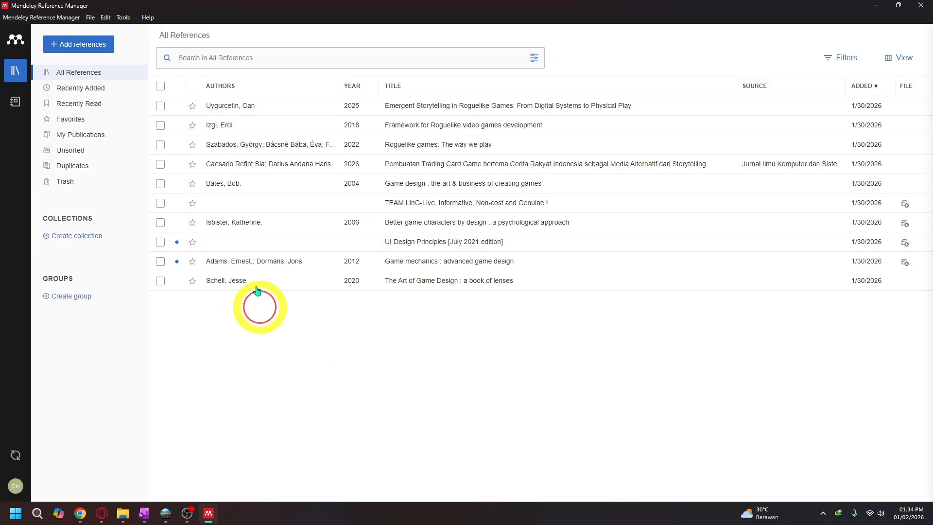
- Move all references in the library to the trash and open a blank form for adding a reference manually
left_click(161, 86)
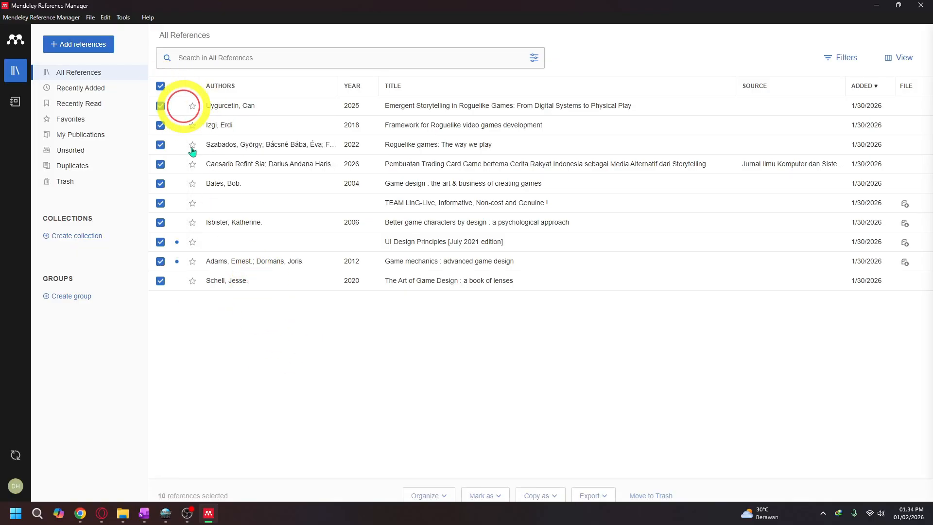
left_click(640, 494)
left_click(89, 50)
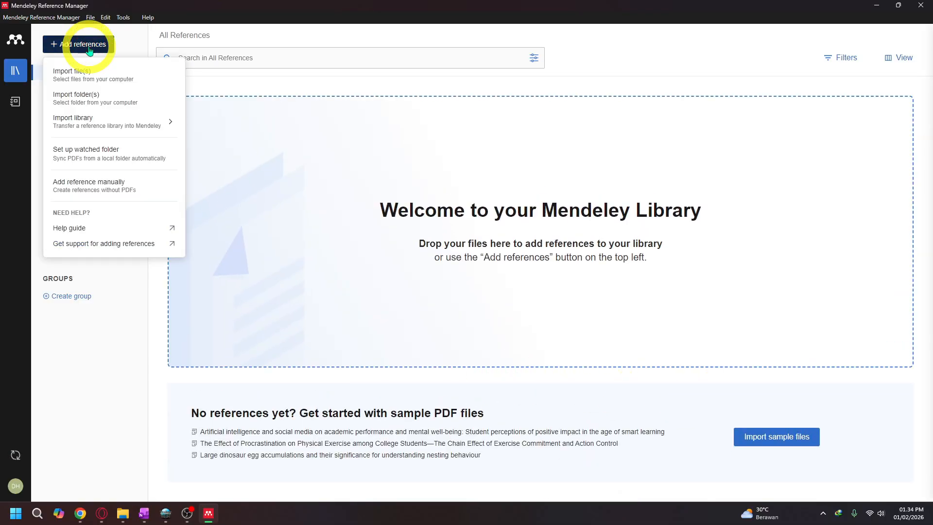
left_click(123, 189)
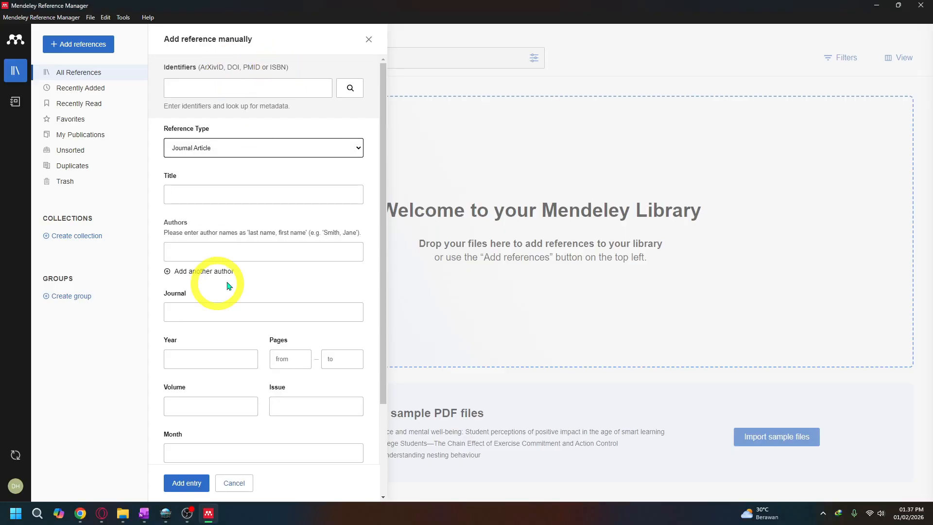
- Switch to the Opera browser, search Google Books for "the art game desig", and open the third edition's details page
left_click(101, 513)
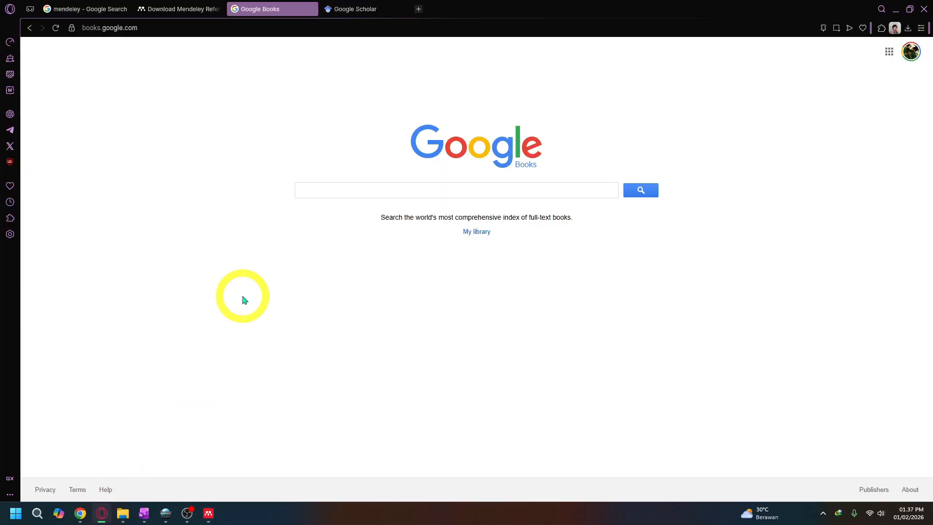
left_click(310, 193)
type("the")
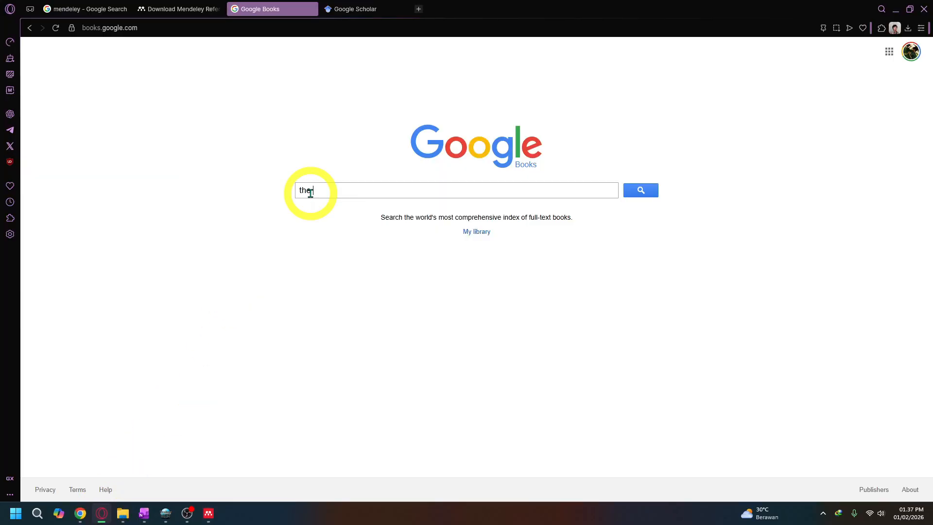
type(" art game desig")
key("Return")
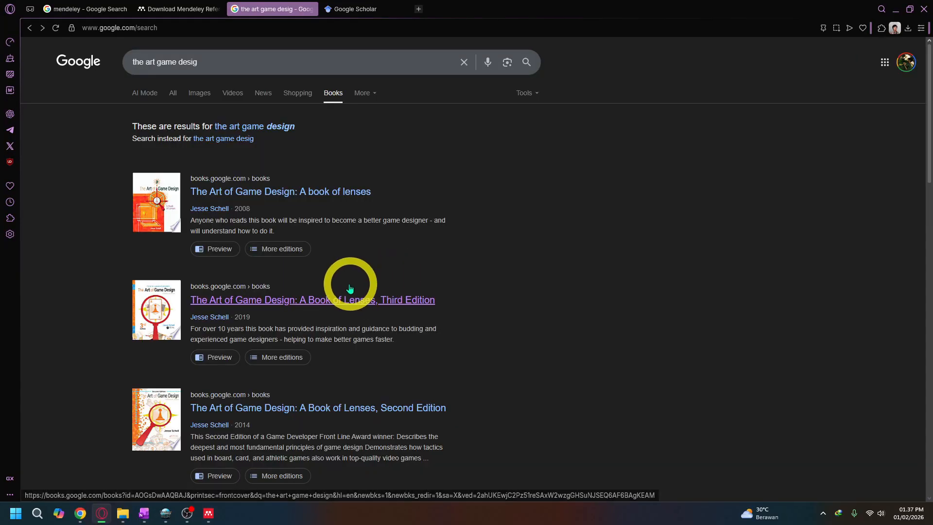
left_click(204, 299)
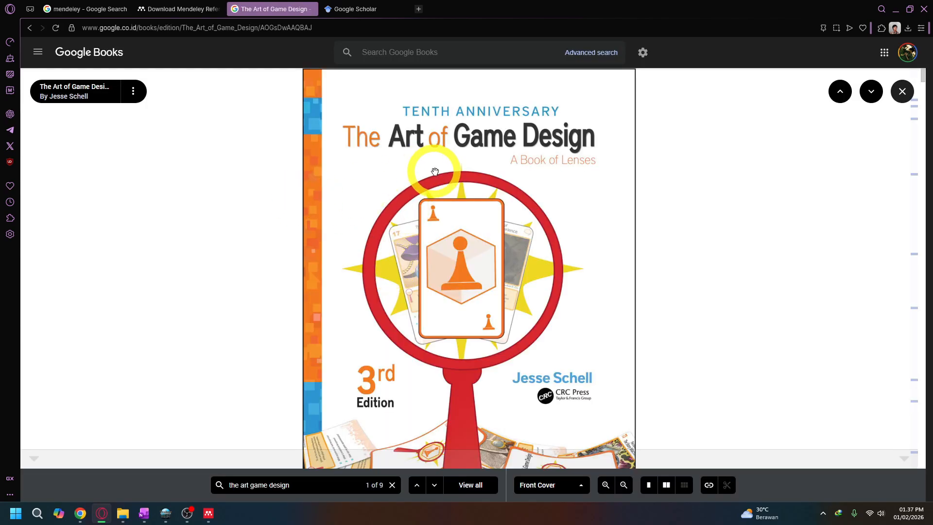
left_click(694, 131)
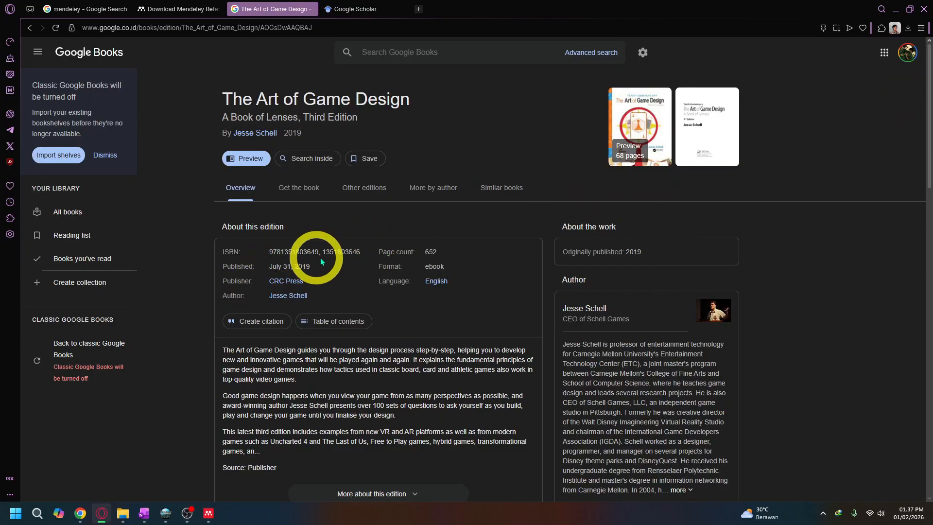
double_click(290, 252)
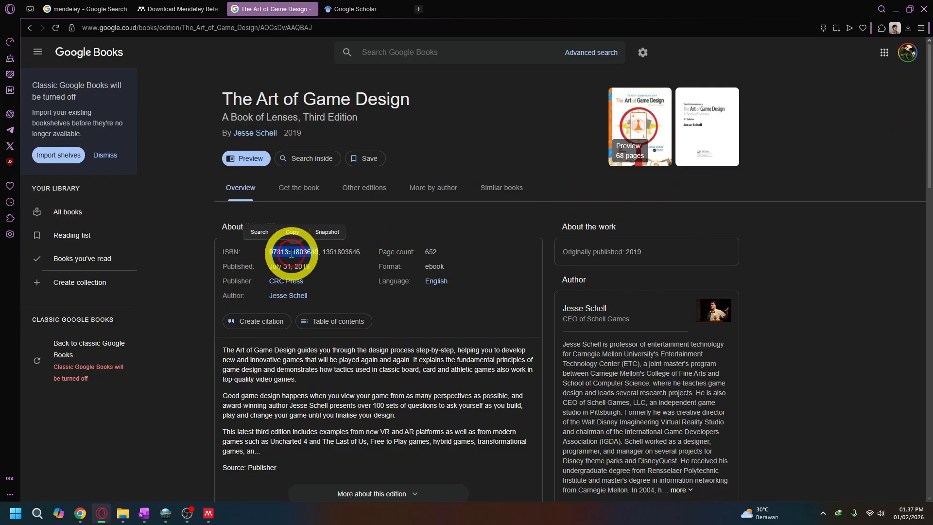
key("ctrl+c")
left_click(214, 516)
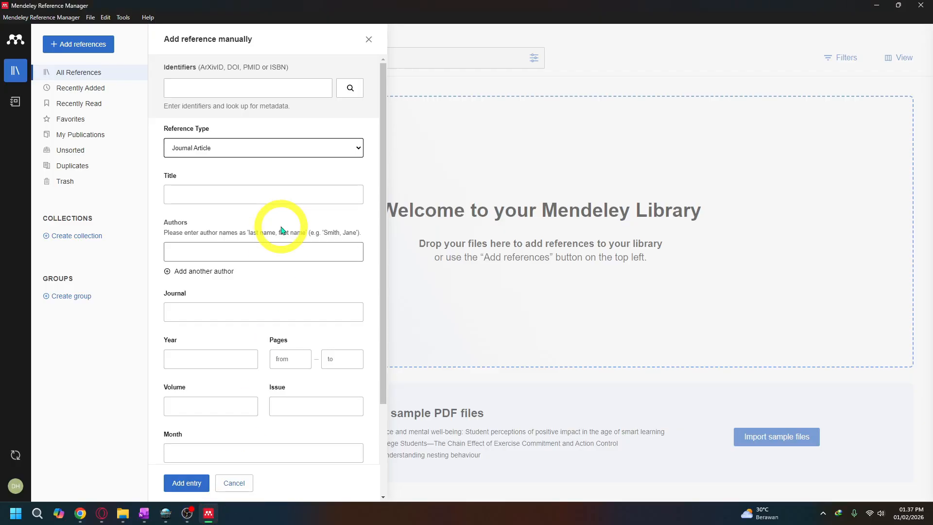
left_click(242, 88)
key("ctrl+v")
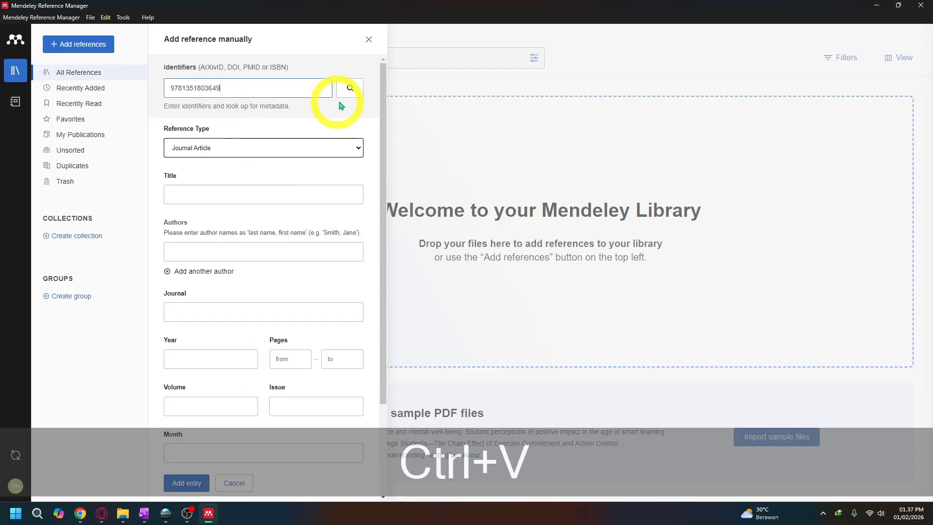
left_click(349, 88)
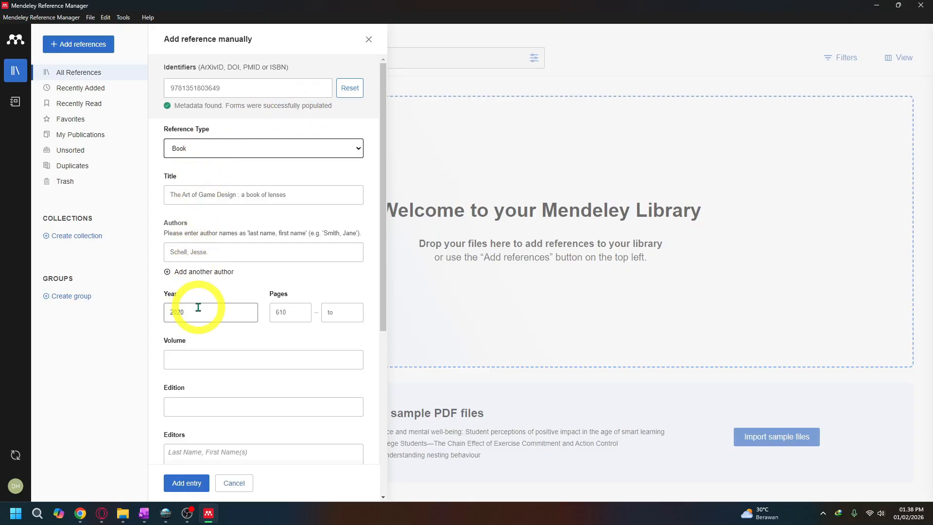
scroll(199, 307, "down", 5)
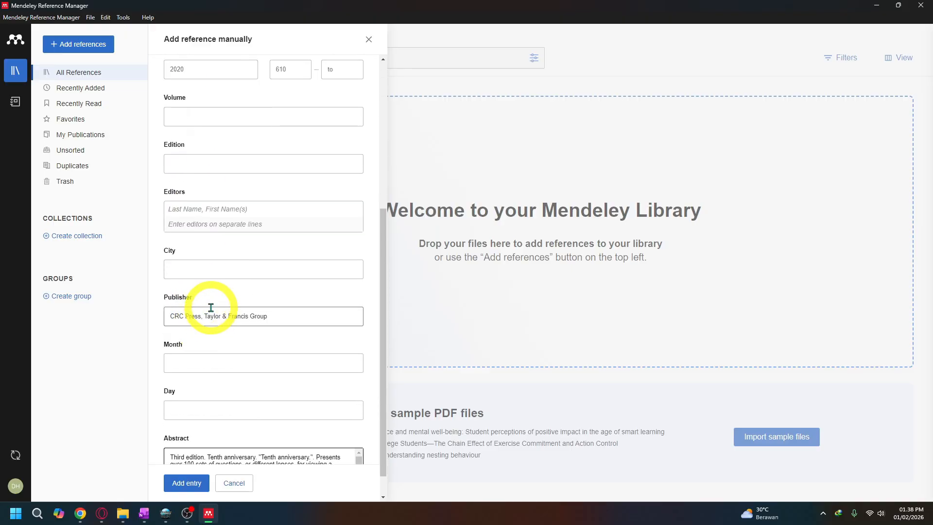
left_click(187, 482)
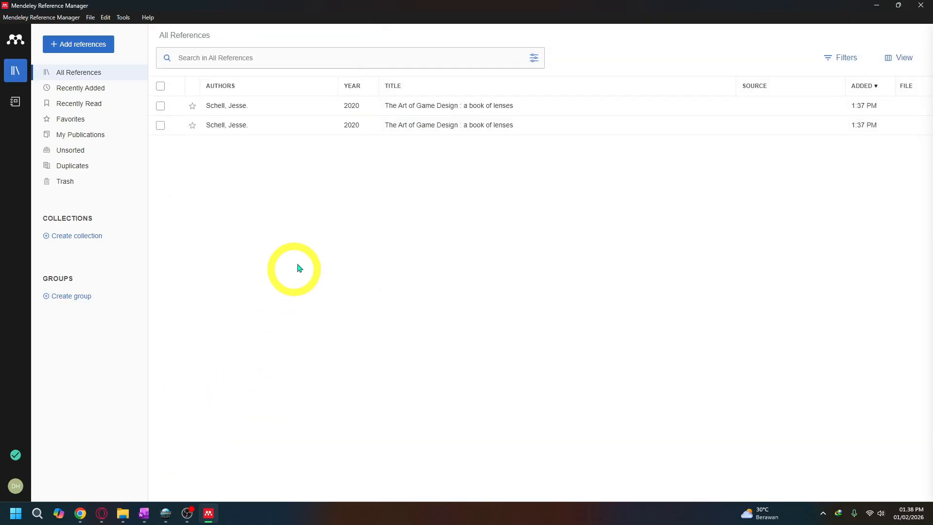
- Move the lower duplicate of The Art of Game Design to the trash and open a new manual reference form
left_click(160, 126)
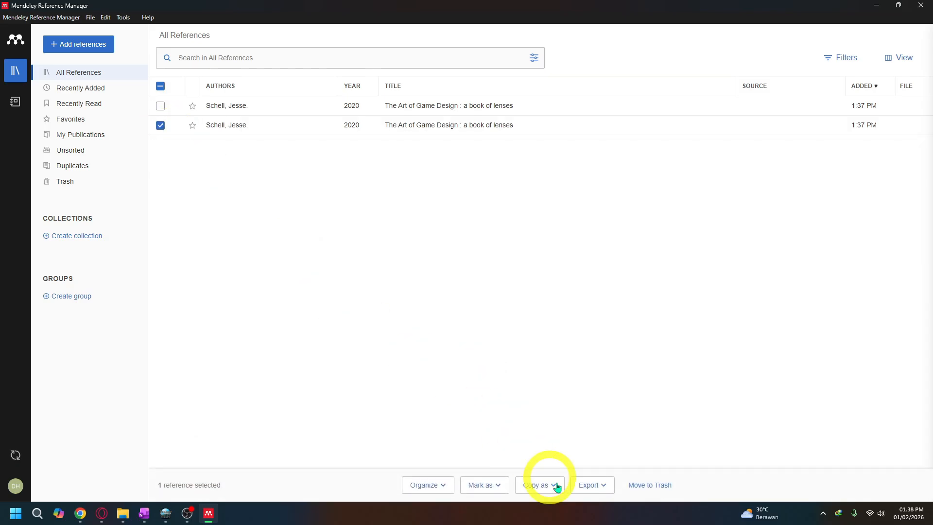
left_click(604, 483)
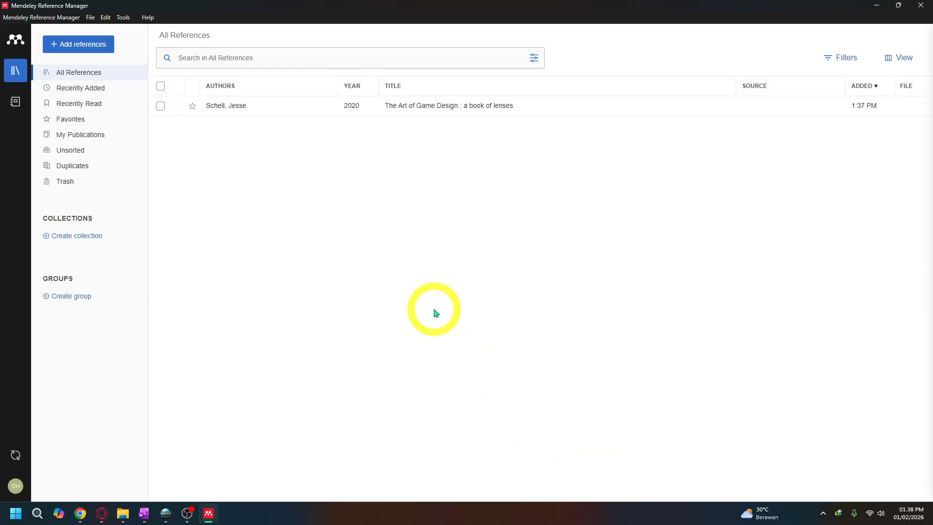
left_click(83, 44)
left_click(104, 182)
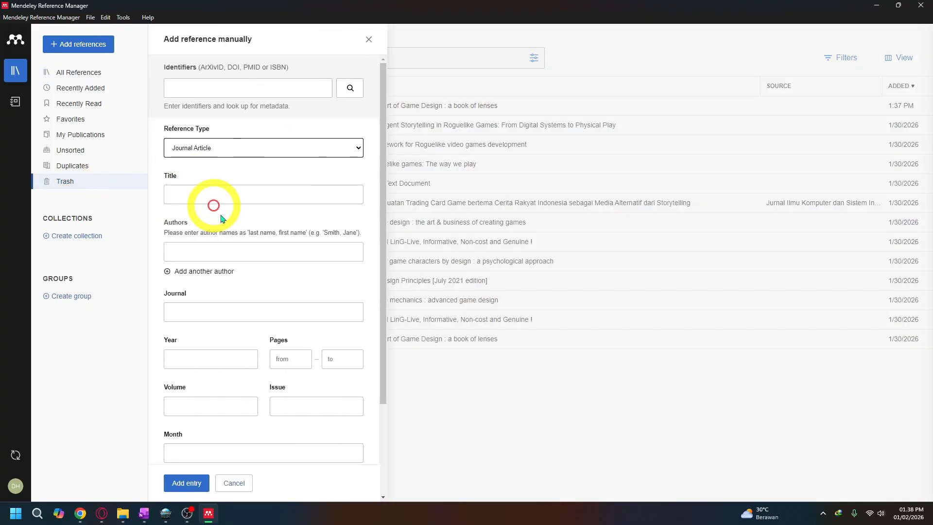
- Switch to Google Scholar in the Opera browser, search for "roguelike", and open the PDF of "Roguelike games: The way we play"
left_click(101, 514)
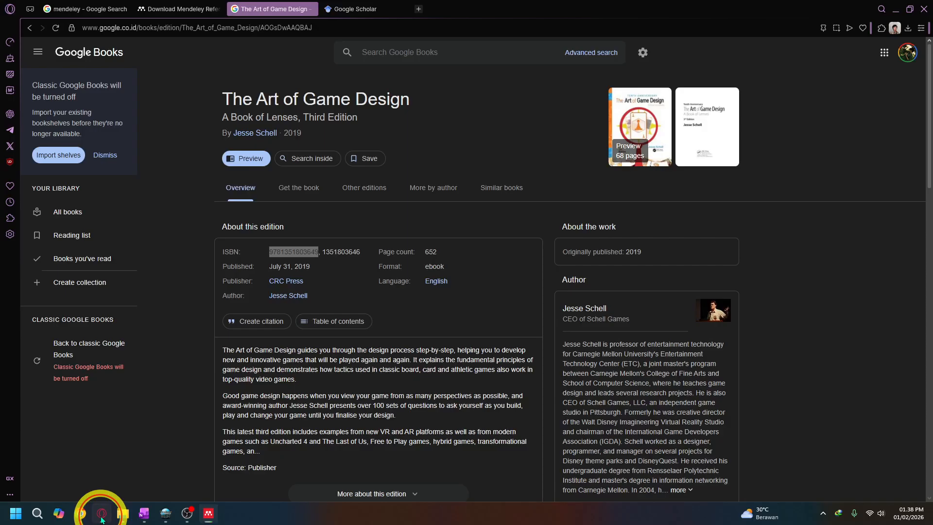
left_click(368, 10)
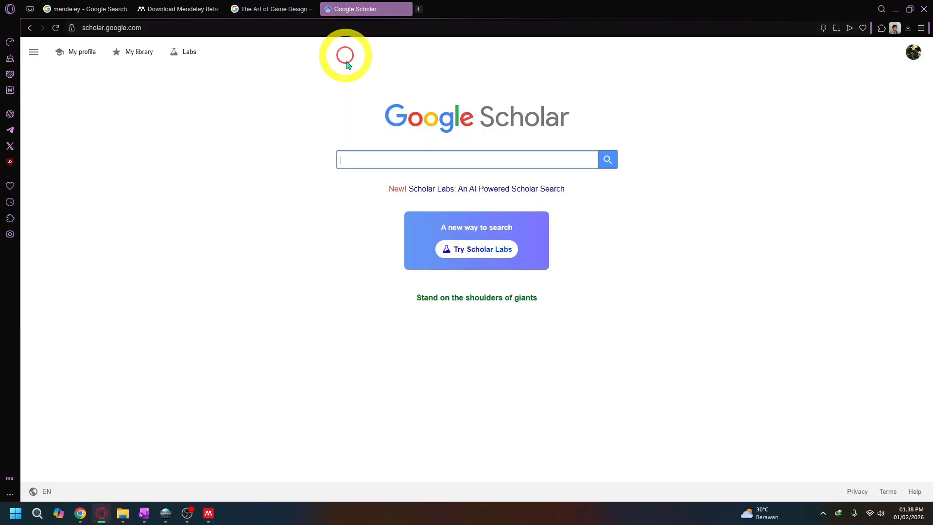
left_click(351, 158)
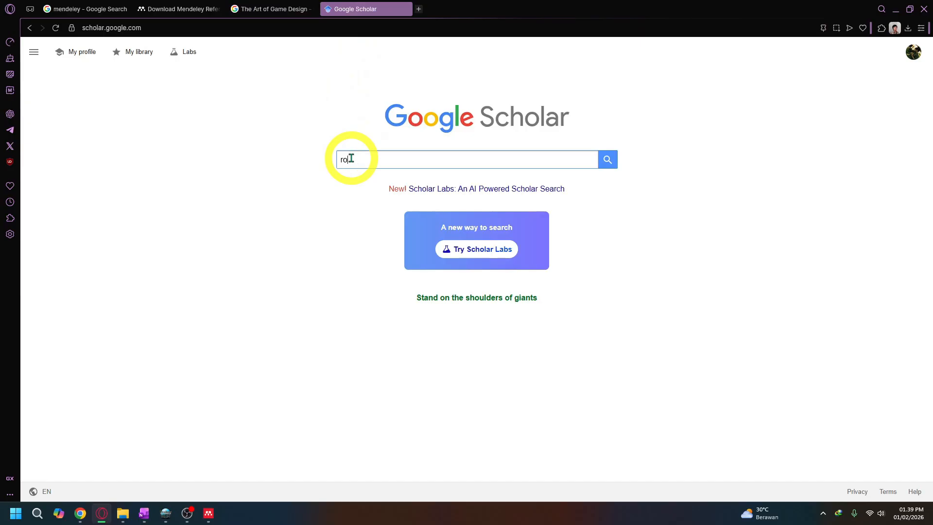
type("roguelike")
key("Return")
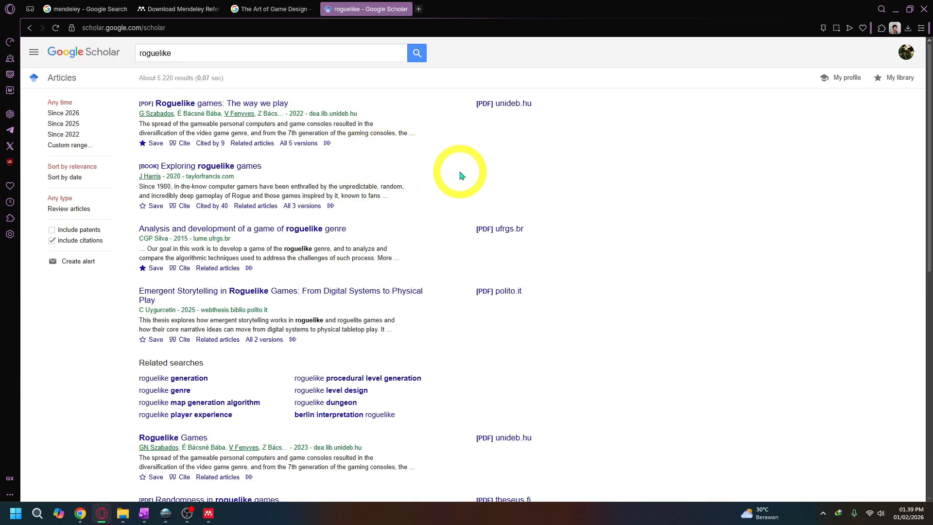
key("alt+Left")
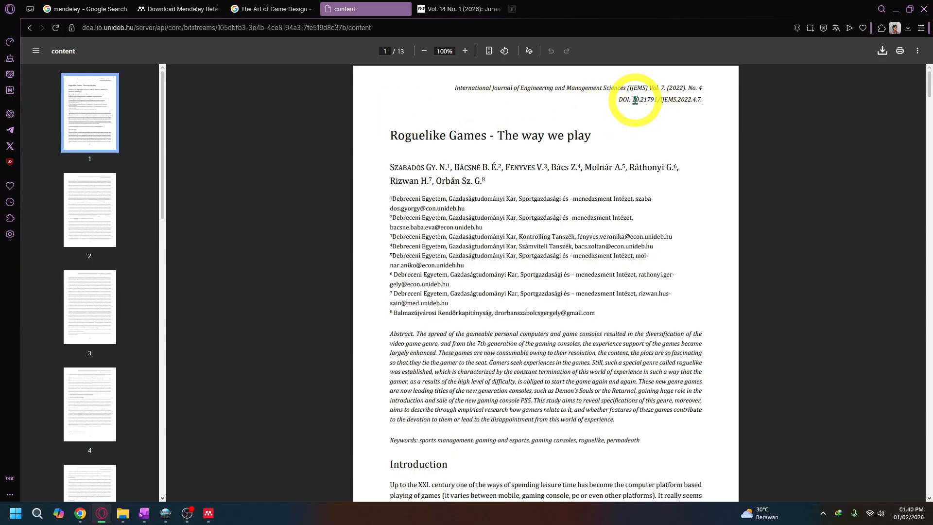
- Copy the article's DOI 10.21791/IJEMS.2022.4.7 from the PDF and look up its metadata in Mendeley's manual reference form
left_click_drag(633, 100, 701, 100)
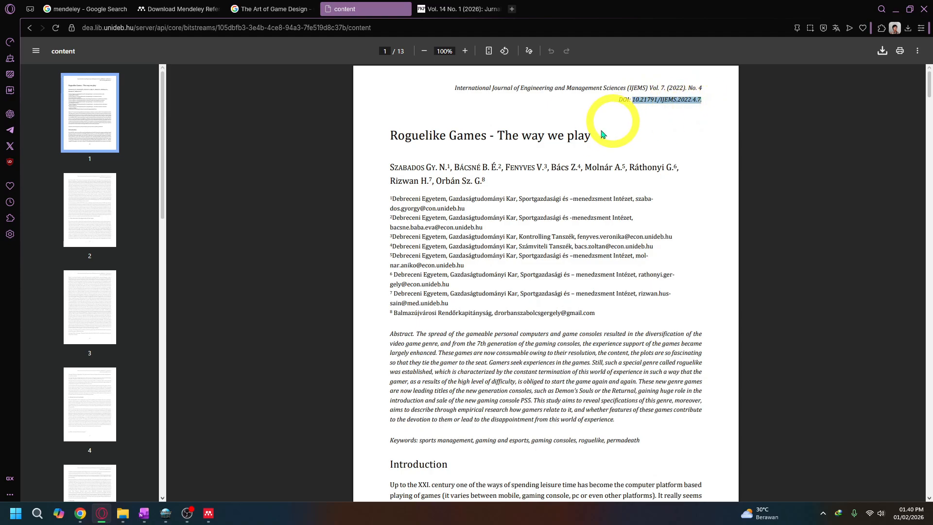
key("ctrl+c")
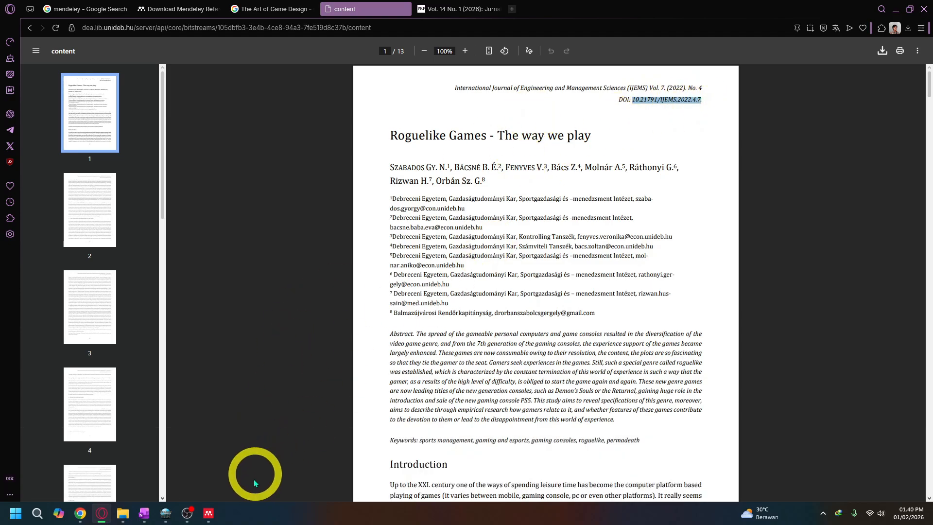
left_click(208, 513)
left_click(238, 88)
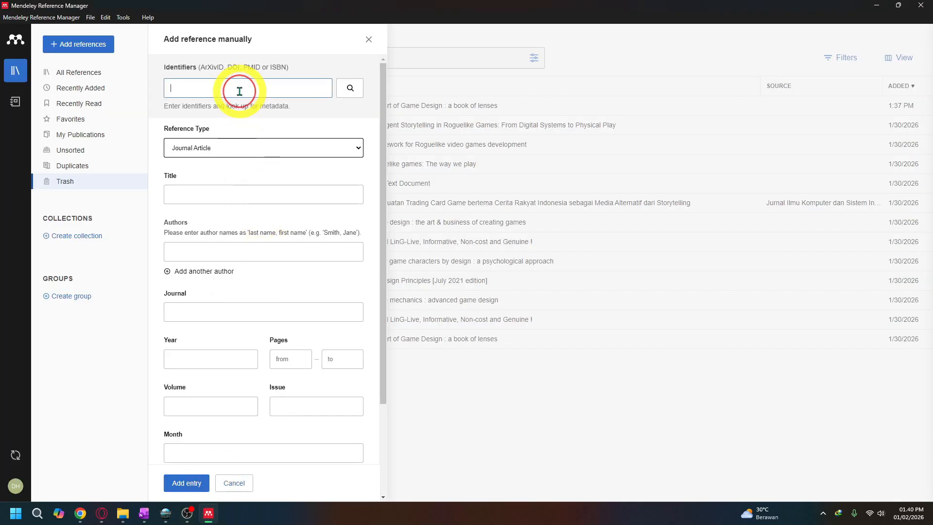
key("ctrl+v")
left_click(349, 88)
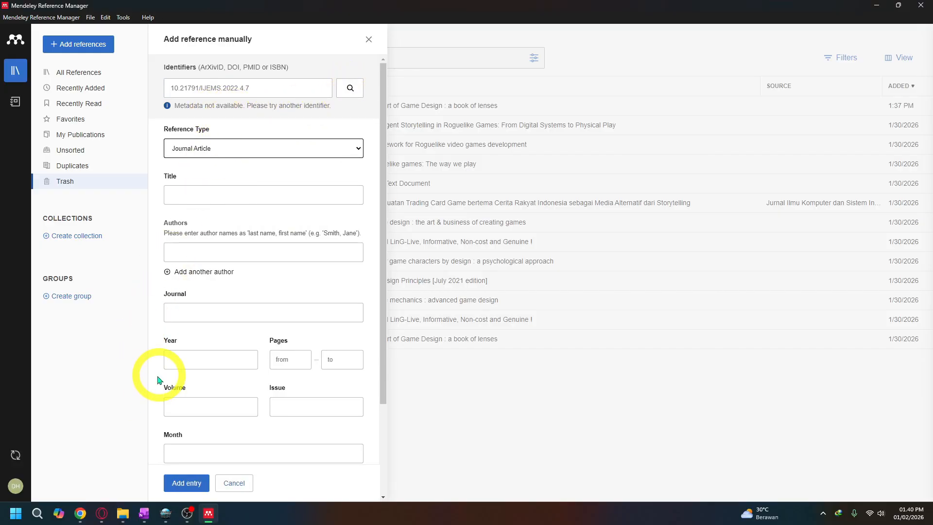
- Switch to the JIKSI Vol. 14 No. 1 journal page in Opera, find the Trading Card Game article by author, and copy its DOI 10.24912/7gwap639
left_click(101, 513)
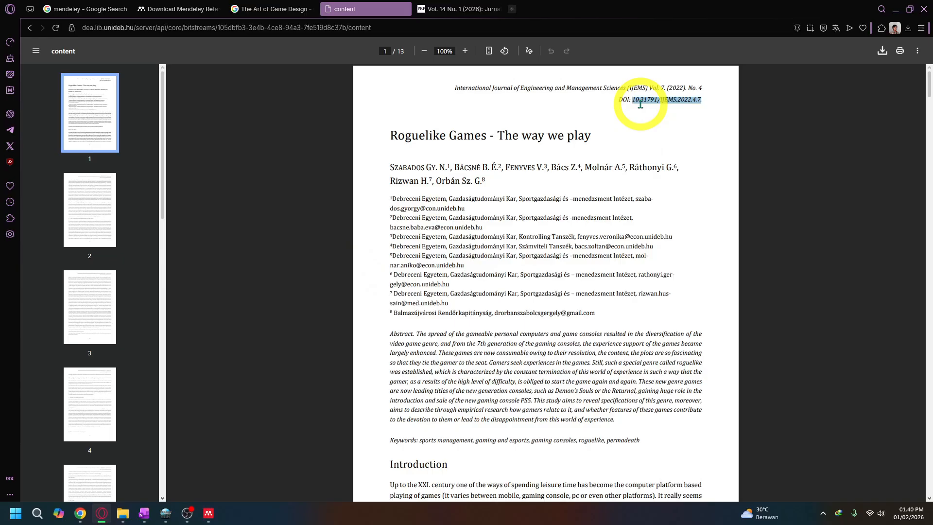
left_click(464, 16)
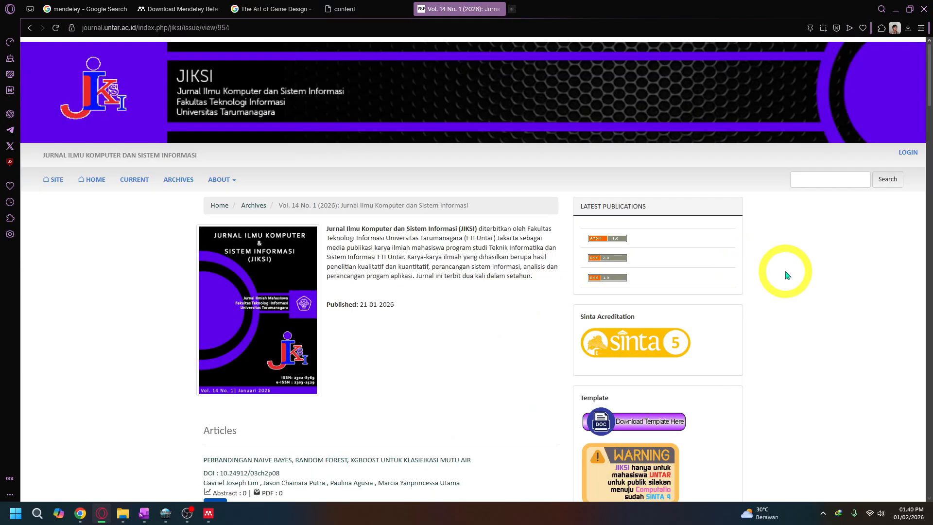
key("ctrl+f")
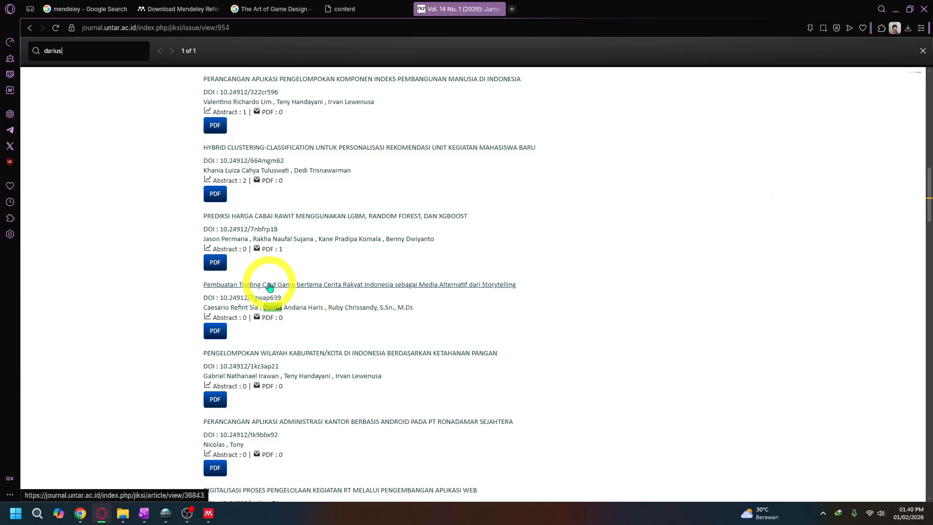
left_click_drag(282, 298, 227, 299)
key("ctrl+c")
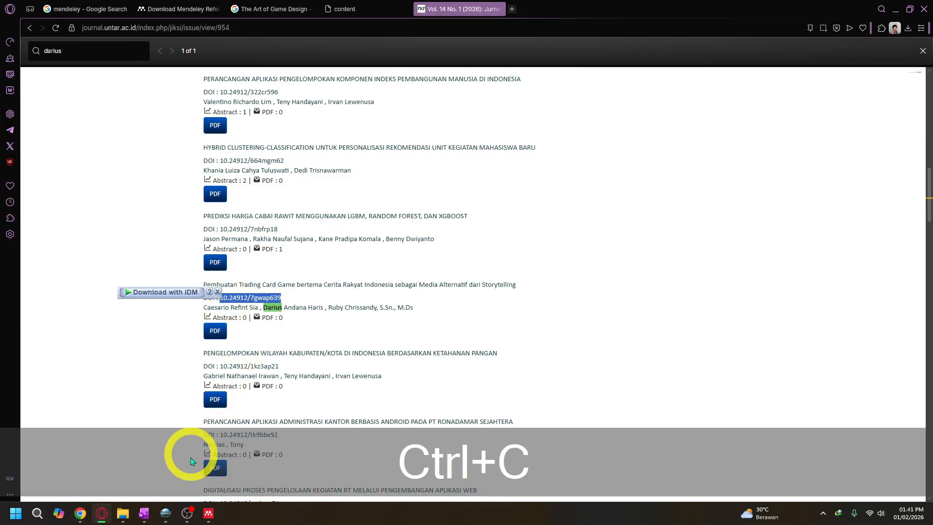
- Switch to Mendeley, replace the identifier with DOI 10.24912/7gwap639, look up its metadata, and add the entry to the library
left_click(208, 514)
key("ctrl+a")
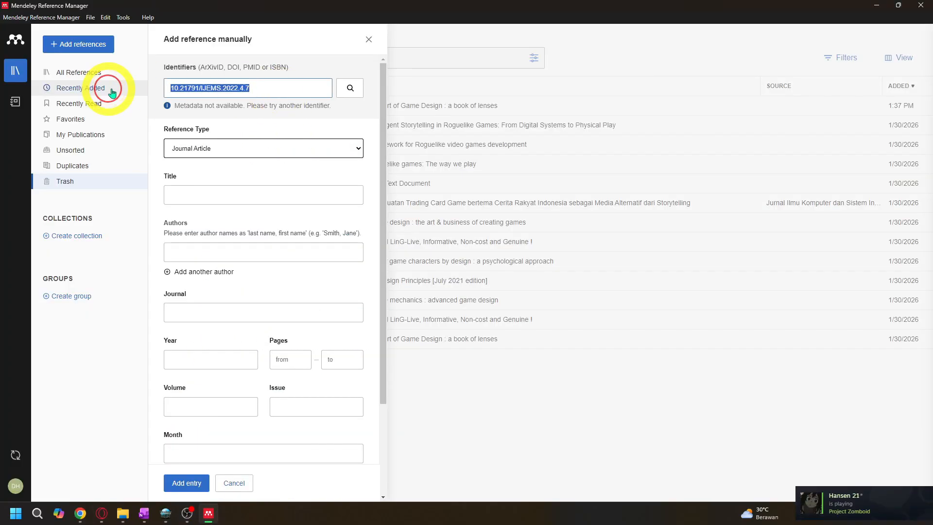
key("ctrl+v")
left_click(349, 89)
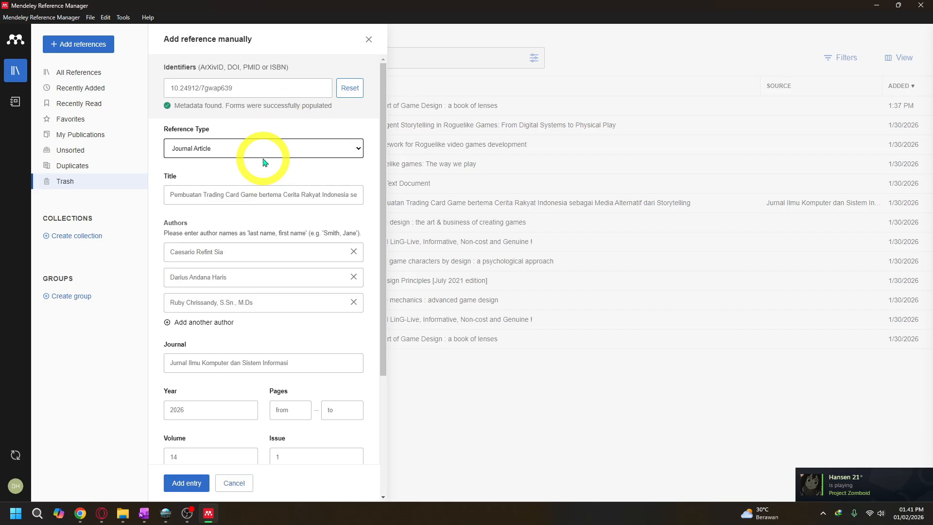
scroll(273, 331, "down", 3)
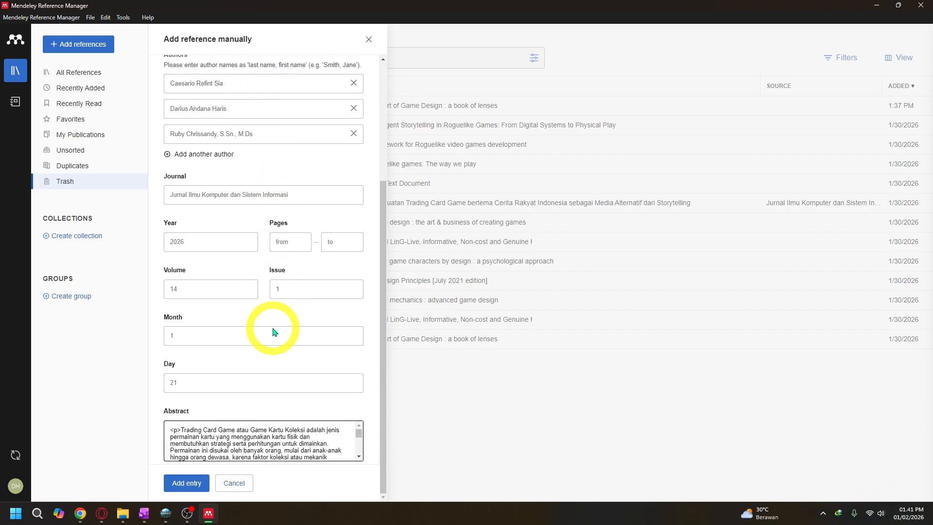
left_click(187, 482)
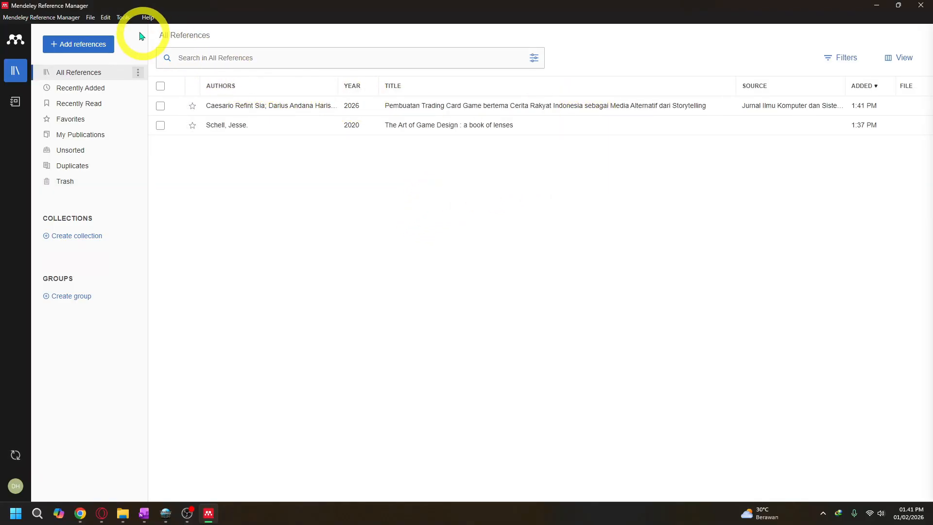
- Open a new manual reference form, set the reference type to Conference Proceedings, and examine the fields it offers
left_click(108, 46)
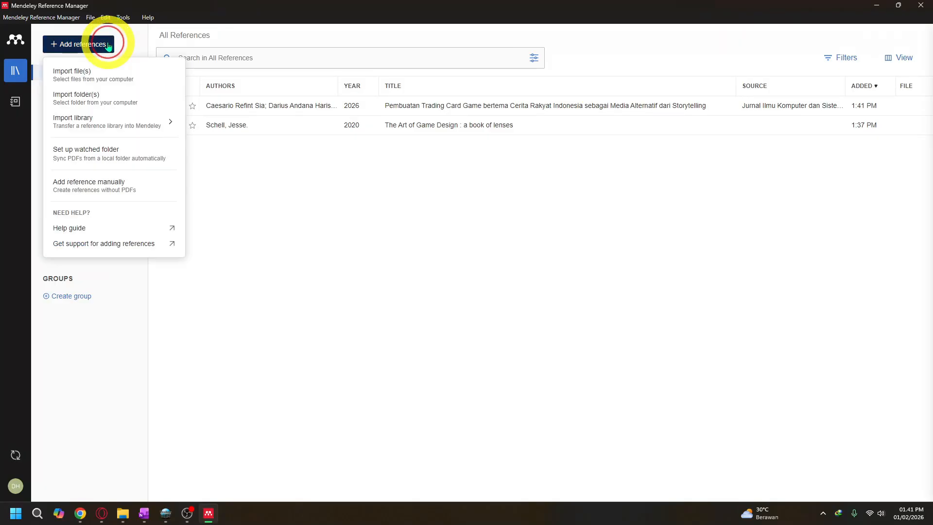
left_click(127, 185)
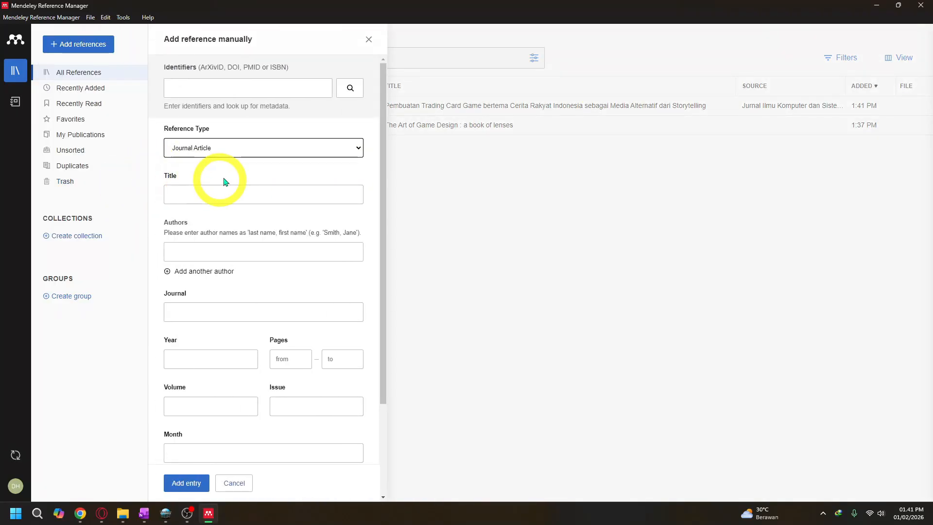
left_click(275, 304)
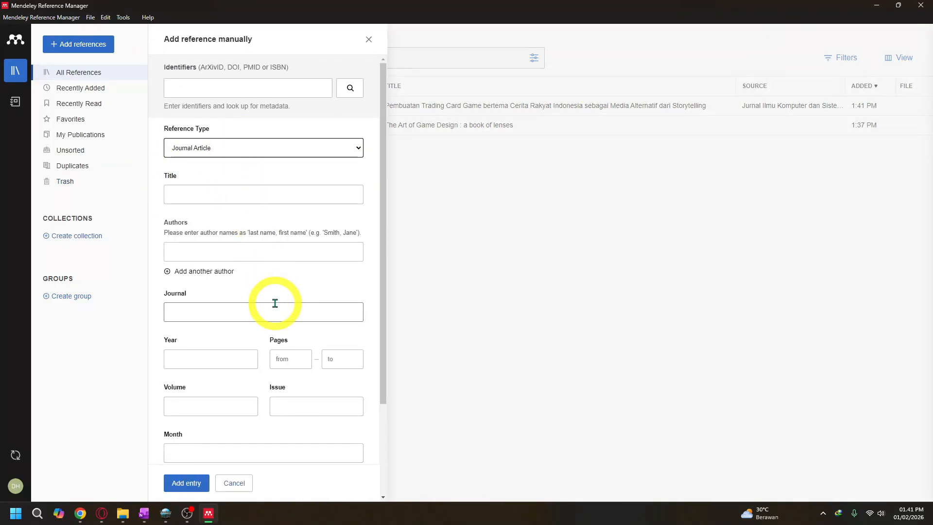
scroll(273, 304, "down", 3)
scroll(277, 305, "up", 3)
left_click(290, 227)
left_click(358, 151)
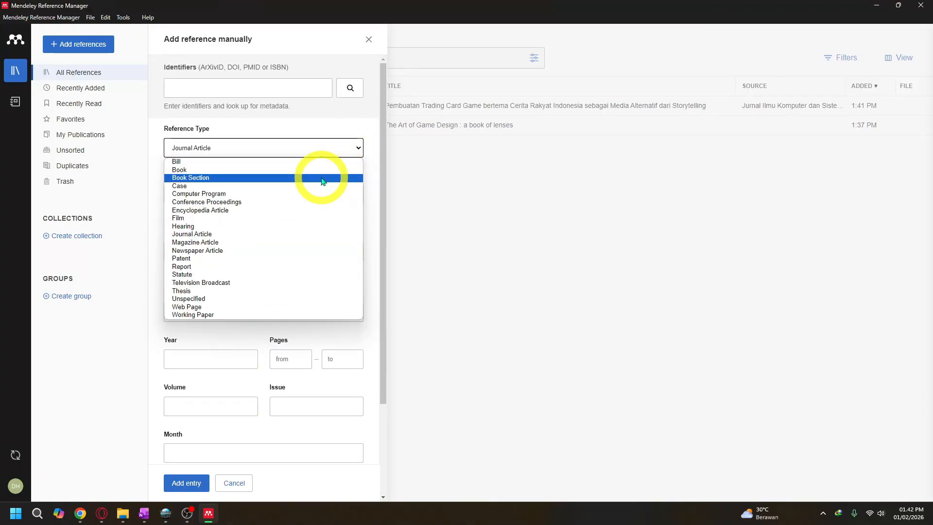
left_click(353, 145)
left_click(364, 154)
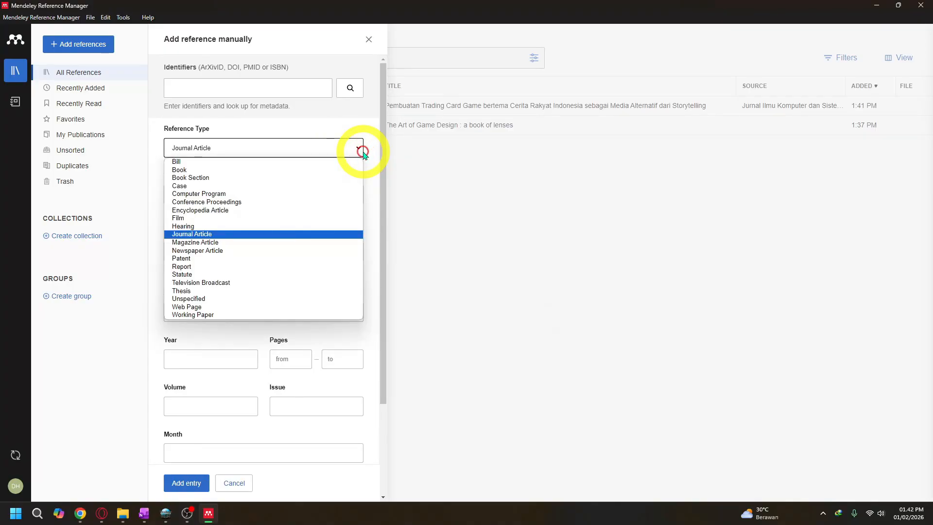
left_click(326, 202)
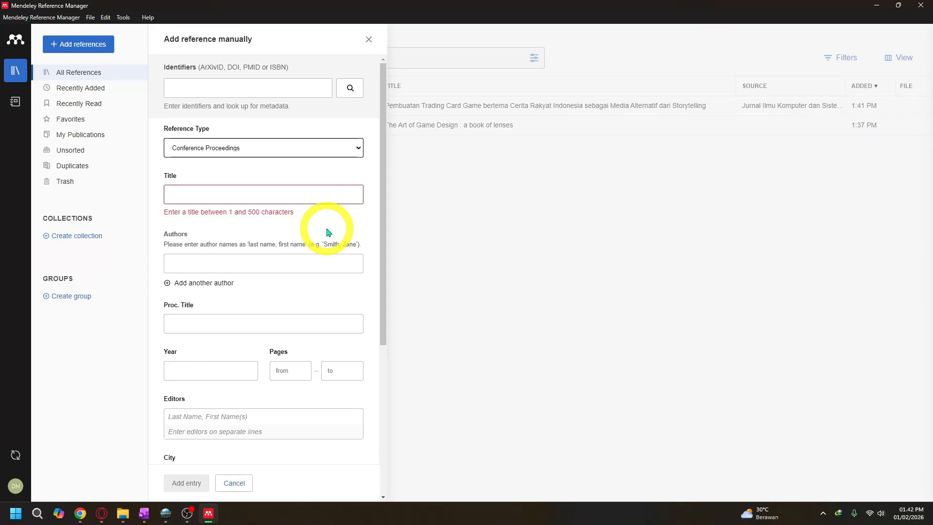
scroll(326, 232, "down", 5)
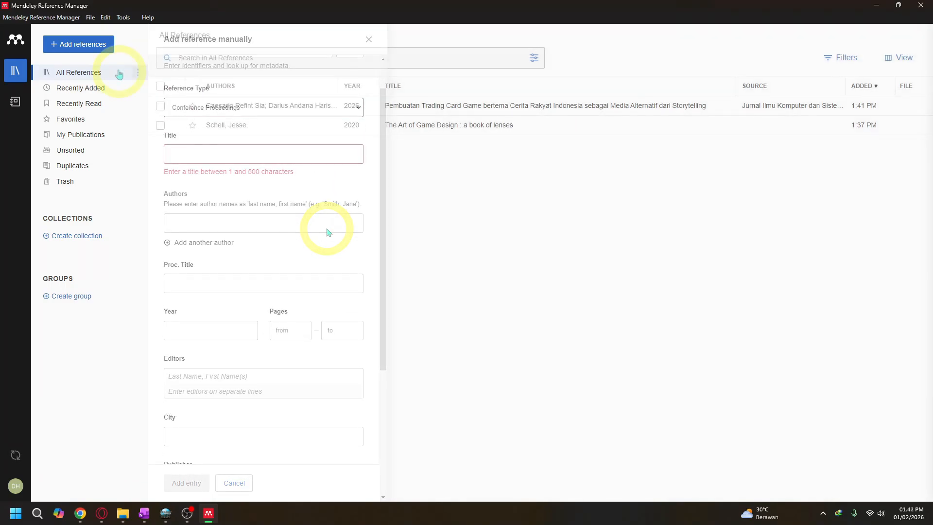
- Import the file Game.Design.2nd.Edition.eBook-LinG.pdf from the Game Design folder as a new reference
left_click(103, 49)
left_click(104, 76)
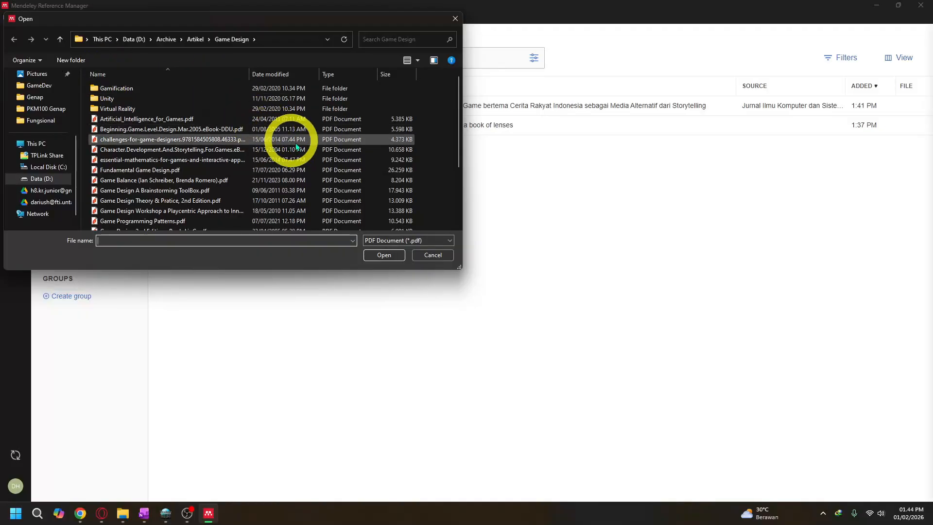
scroll(311, 154, "down", 3)
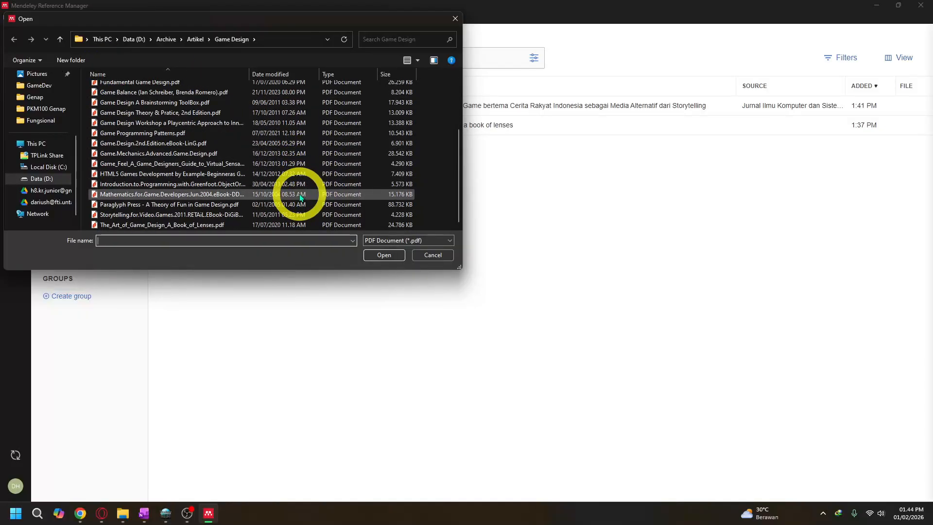
left_click(223, 145)
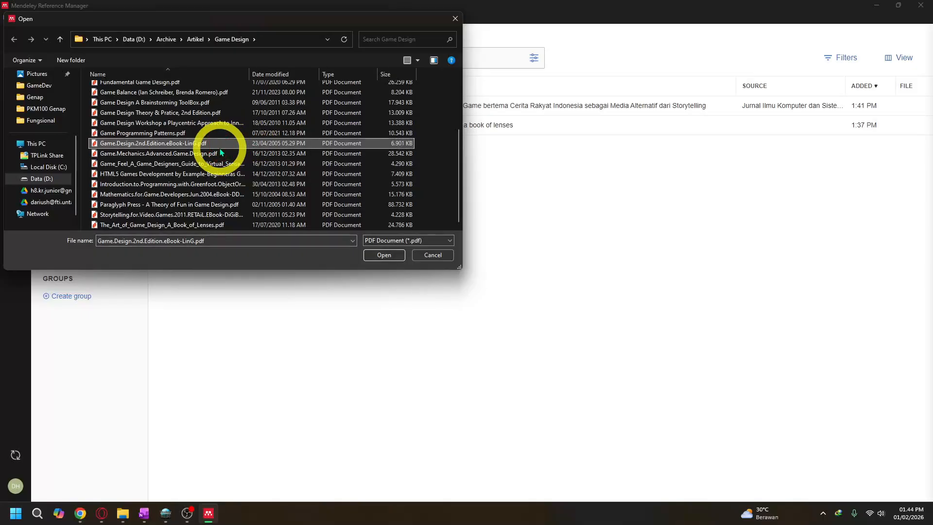
left_click(385, 256)
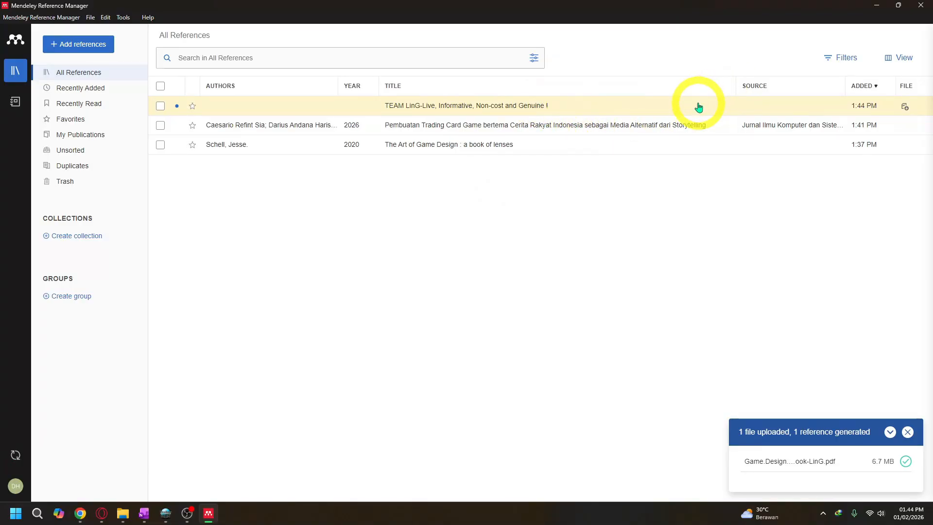
- Open the PDF of the newly imported TEAM LinG reference for reading and examine its detail fields
left_click(589, 98)
left_click(723, 133)
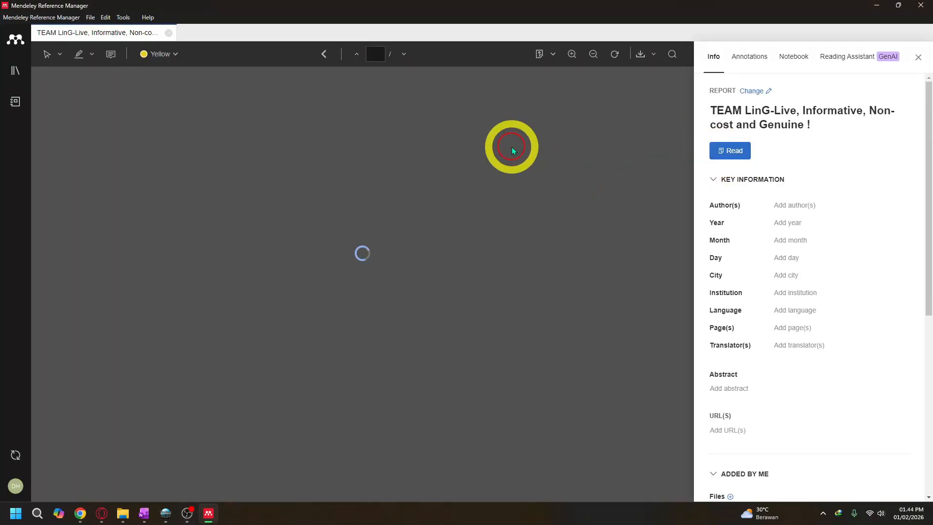
scroll(853, 218, "down", 6)
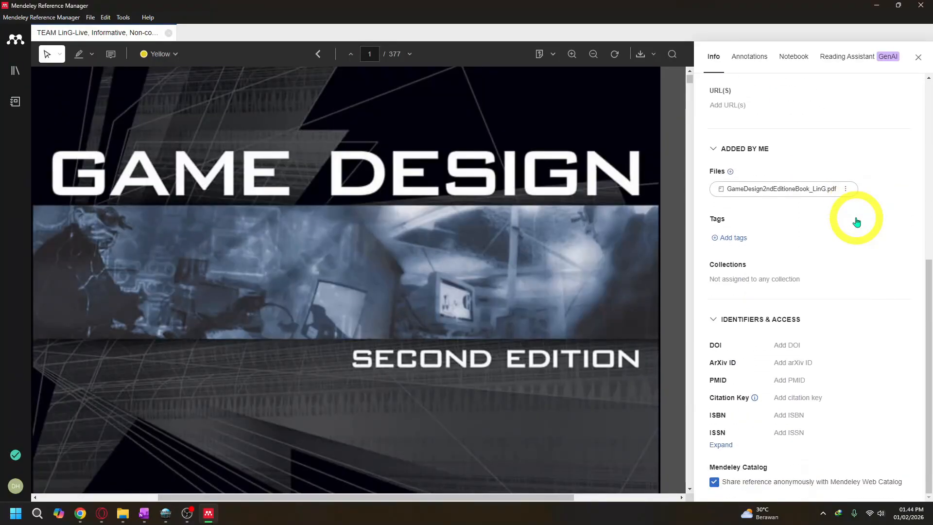
scroll(870, 214, "up", 6)
scroll(841, 199, "down", 6)
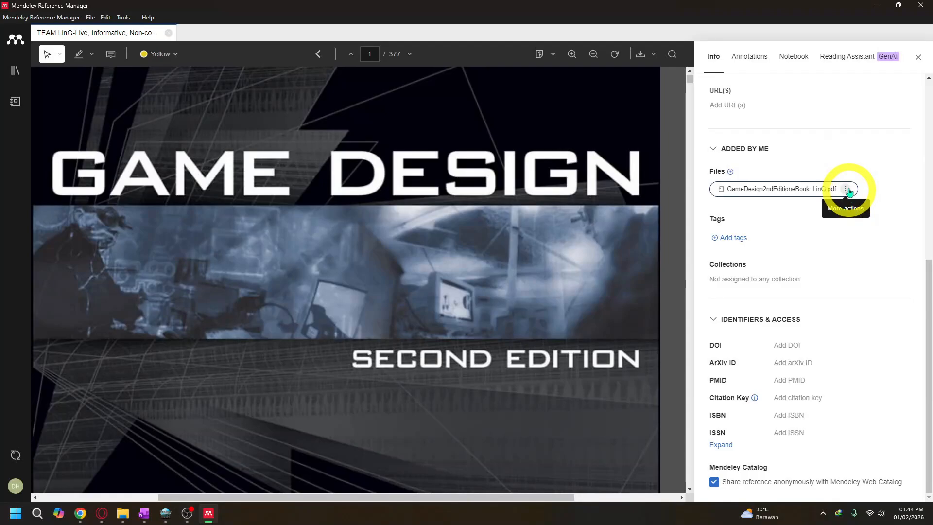
scroll(848, 192, "up", 3)
scroll(852, 184, "down", 3)
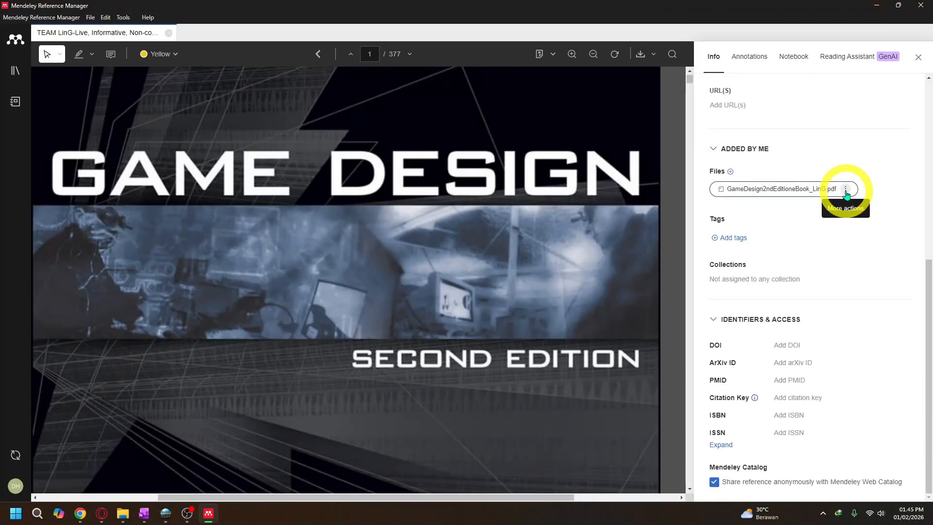
- Open the local folder containing the reference's attached PDF and check its full path
left_click(845, 191)
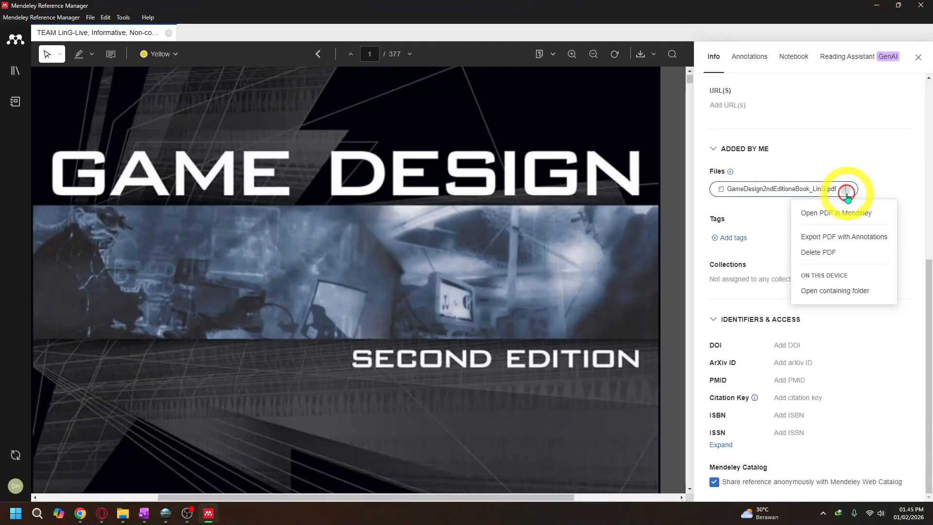
left_click(853, 294)
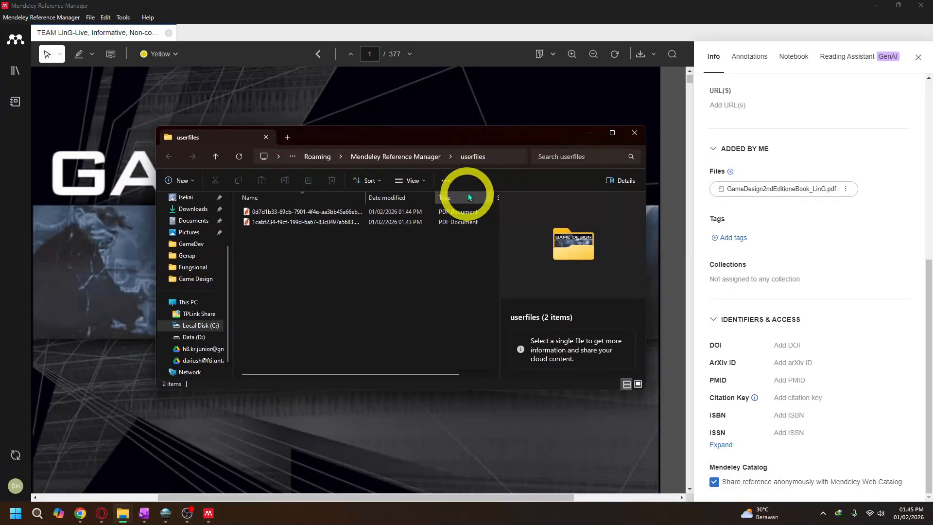
left_click(494, 159)
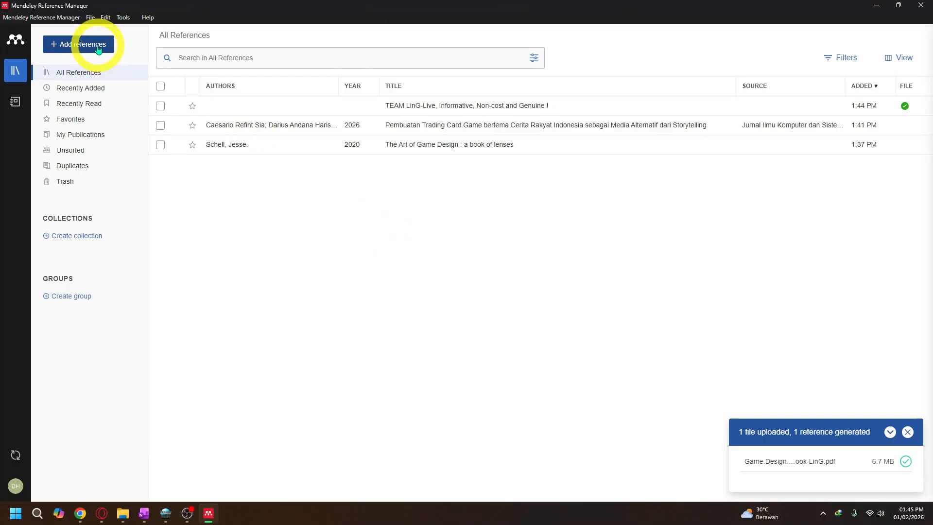
- Import the file Game.Mechanics.Advanced.Game.Design.pdf from the Game Design folder as a new reference
left_click(82, 44)
left_click(141, 127)
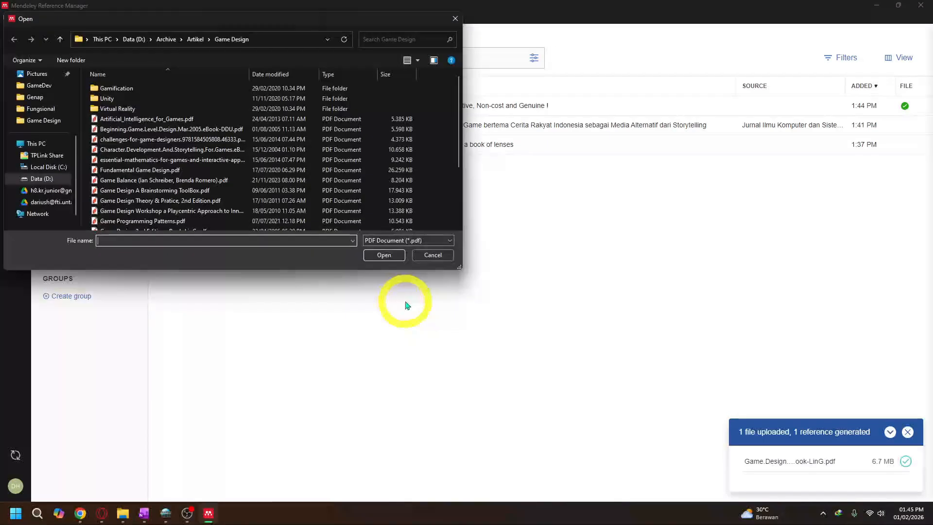
scroll(272, 228, "down", 1)
left_click(263, 214)
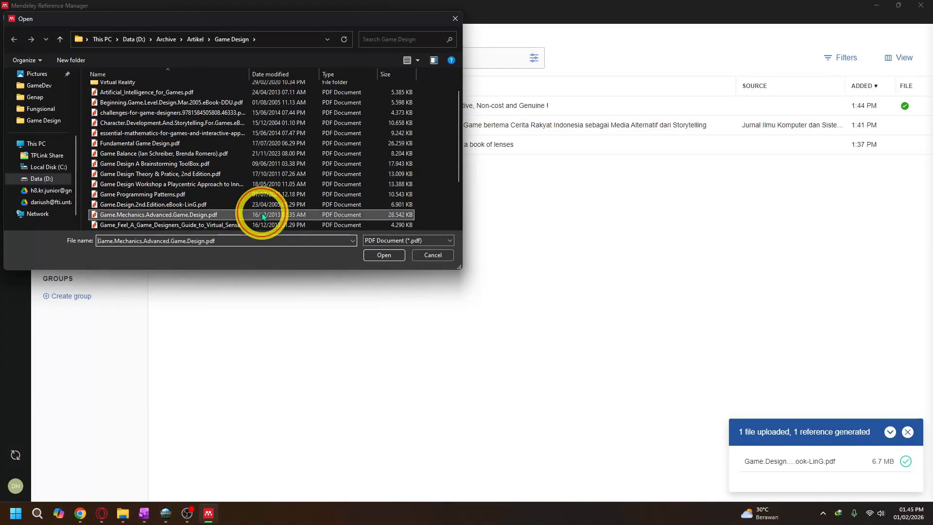
left_click(391, 256)
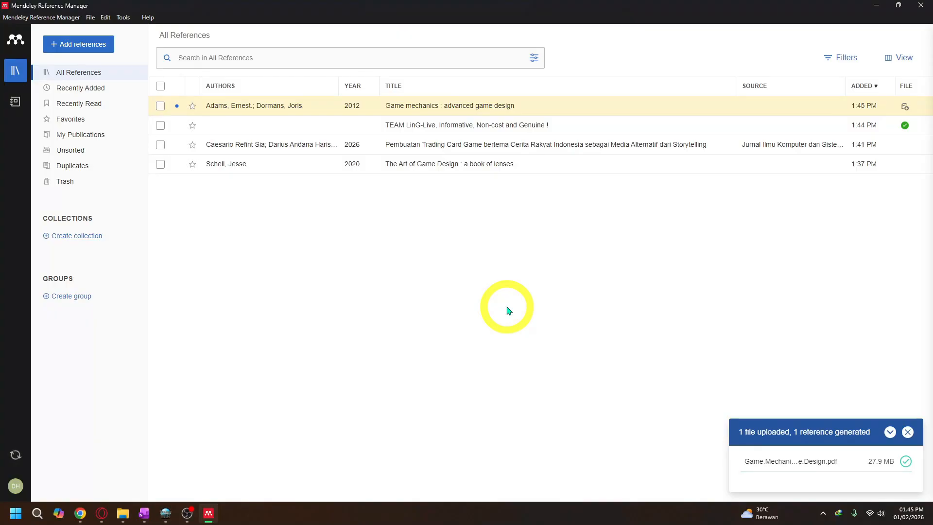
- Examine the metadata, attached file and identifiers of the Game mechanics : advanced game design reference, and close its details
left_click(524, 110)
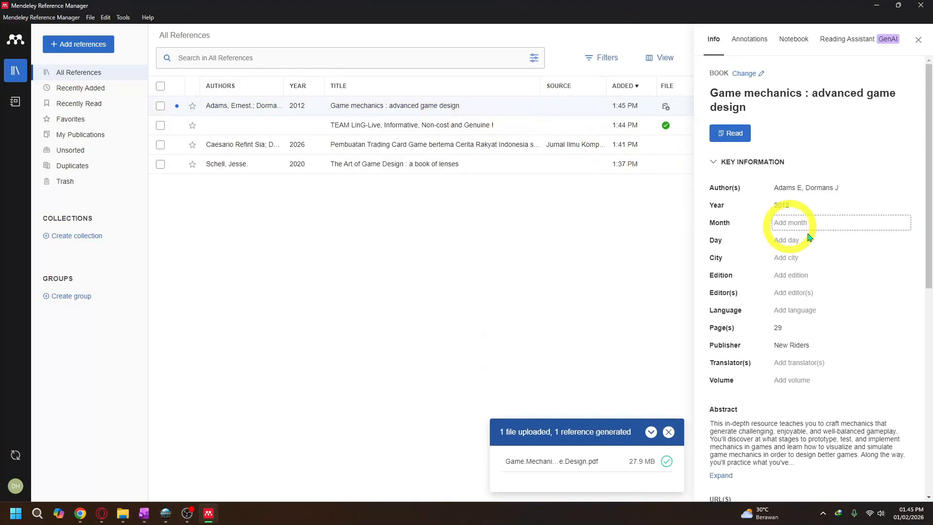
scroll(855, 243, "down", 5)
scroll(867, 237, "down", 2)
scroll(864, 243, "up", 7)
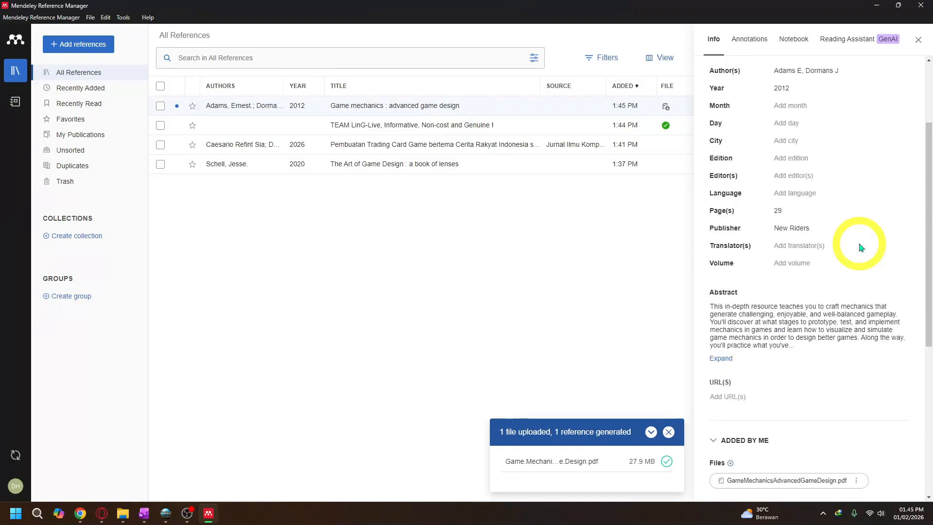
scroll(859, 245, "down", 8)
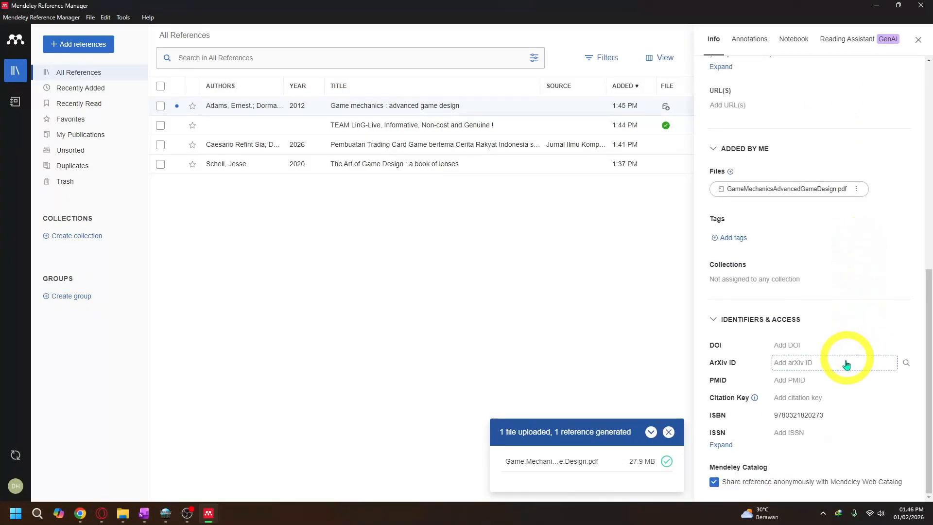
scroll(841, 291, "up", 6)
scroll(845, 160, "up", 3)
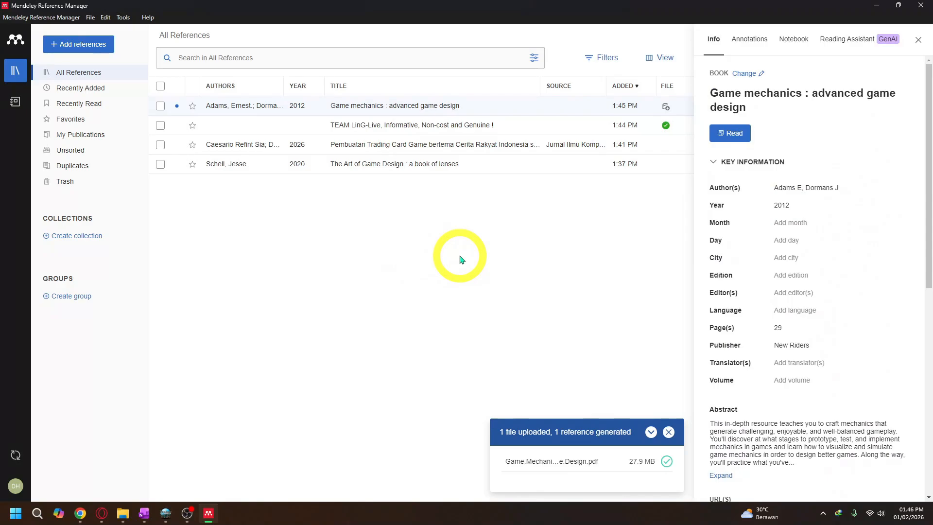
left_click(918, 39)
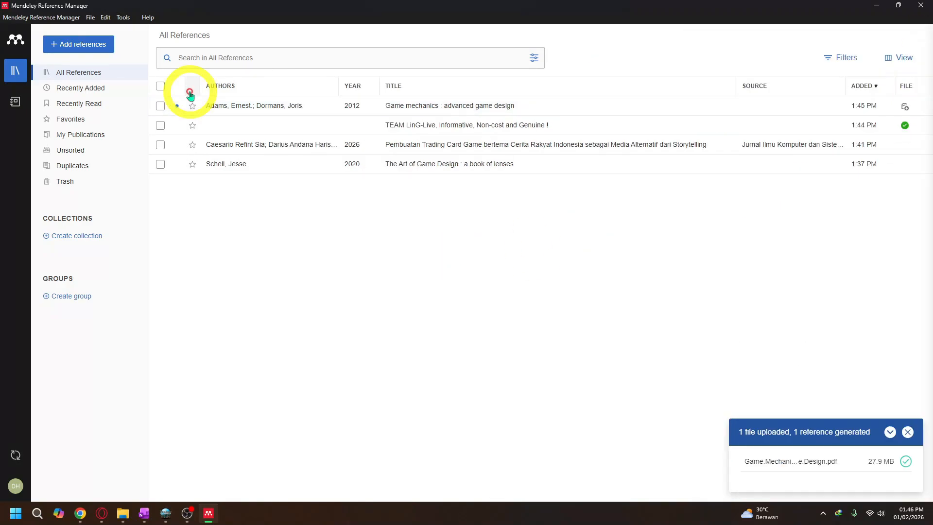
- Import the UI Design Principles [July 2021 edition] PDF as a new reference
left_click(94, 44)
left_click(102, 67)
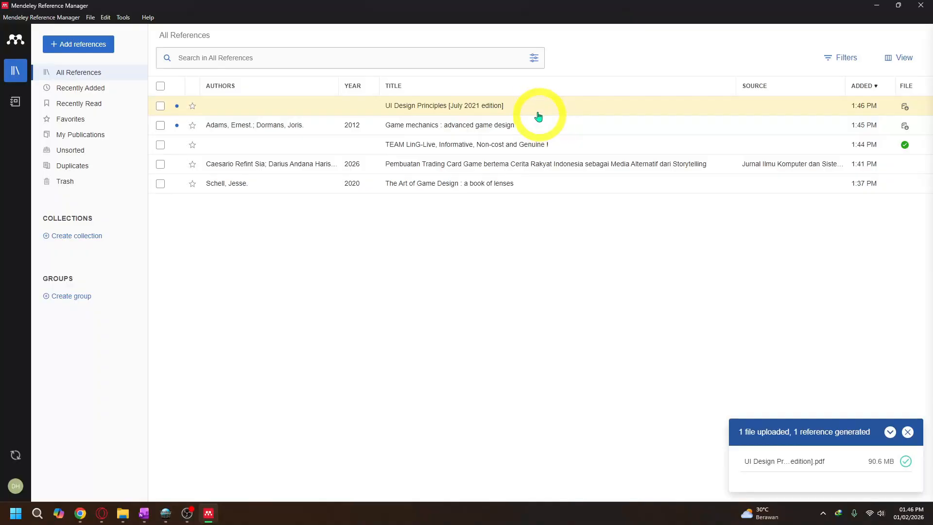
- Examine the details of the UI Design Principles [July 2021 edition] reference, and close them
left_click(503, 111)
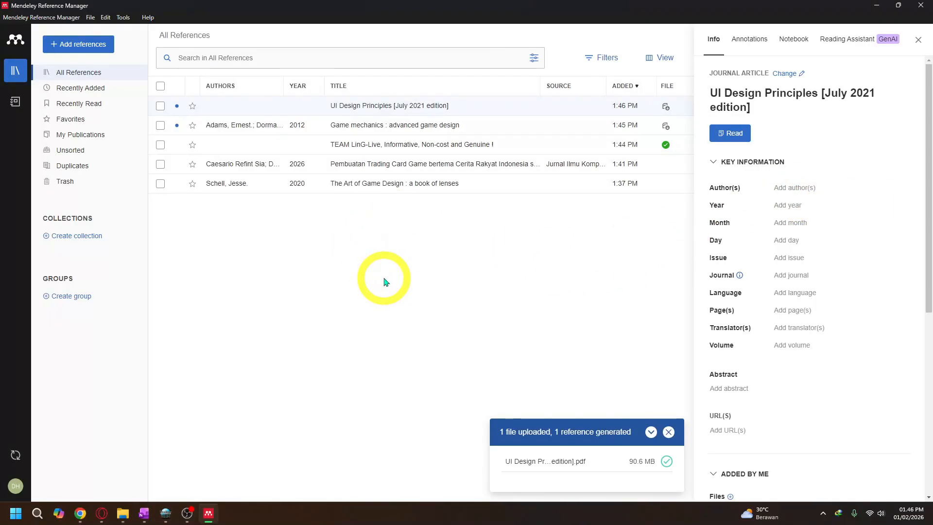
left_click(918, 39)
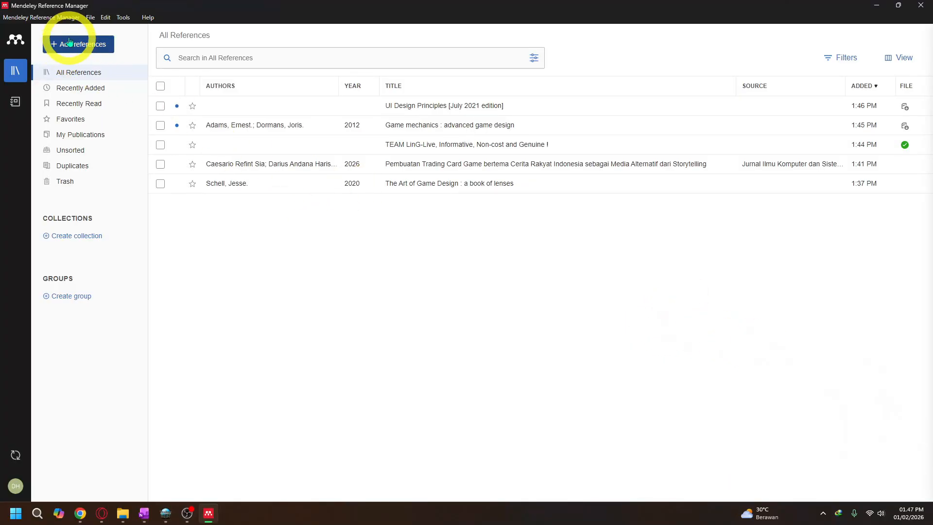
- Look through the ways to add references and the file formats offered for importing a library
left_click(92, 19)
left_click(63, 49)
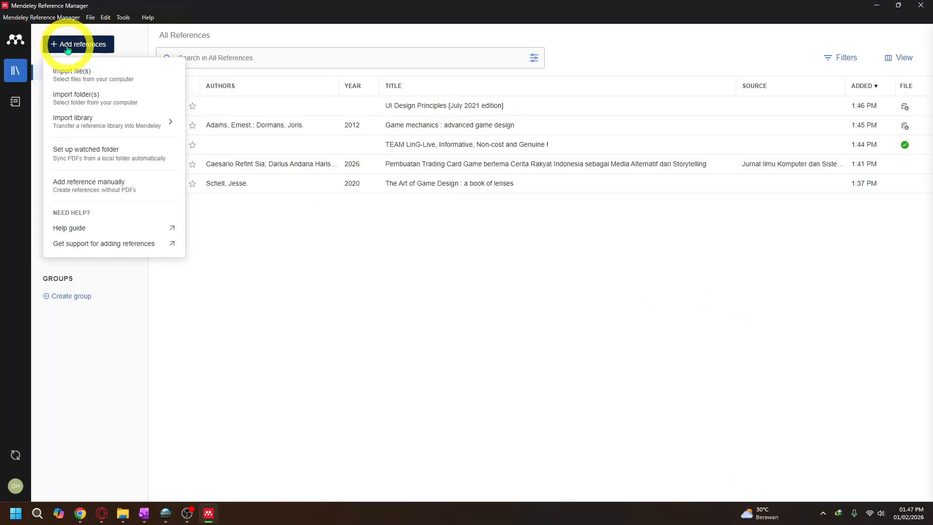
mouse_move(100, 121)
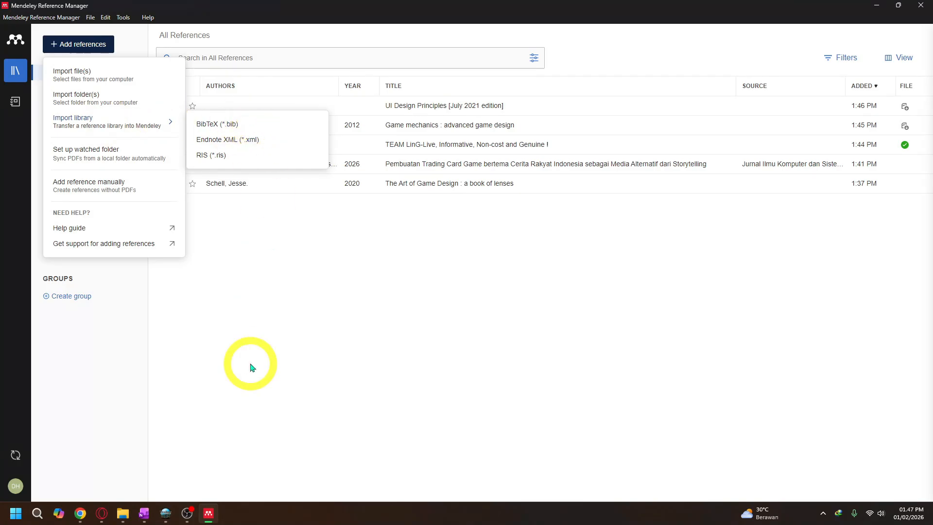
- In the browser's Google Scholar roguelike results, open the BibTeX citation of Analysis and development of a game of roguelike genre and copy it
left_click(101, 512)
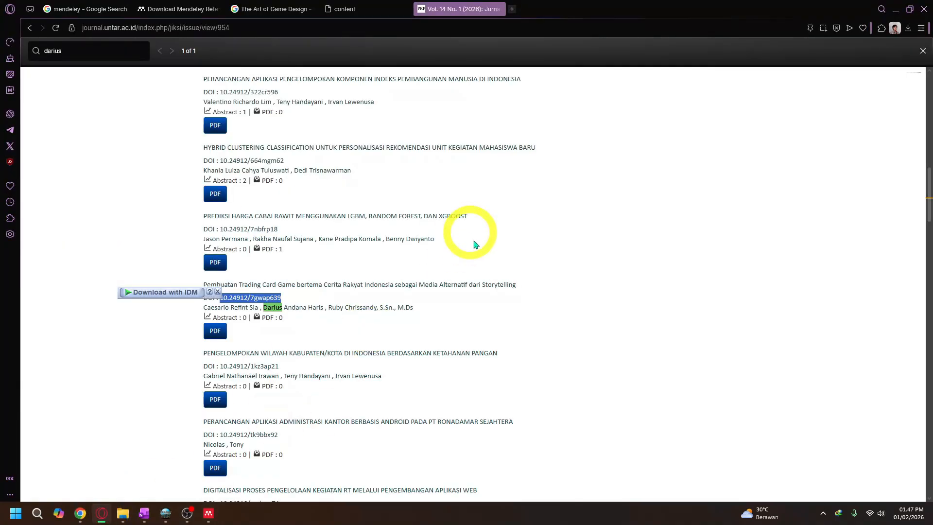
key("ctrl+shift+Tab")
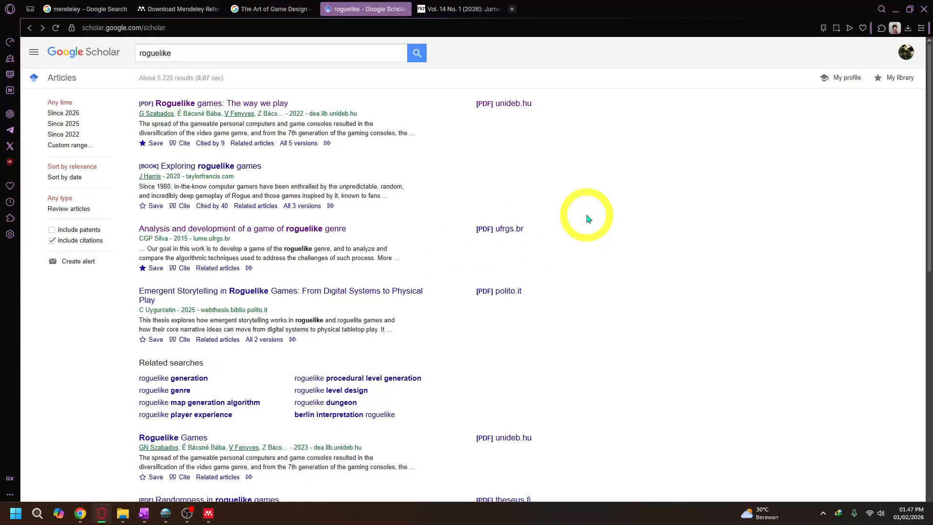
scroll(588, 219, "down", 5)
scroll(588, 219, "up", 4)
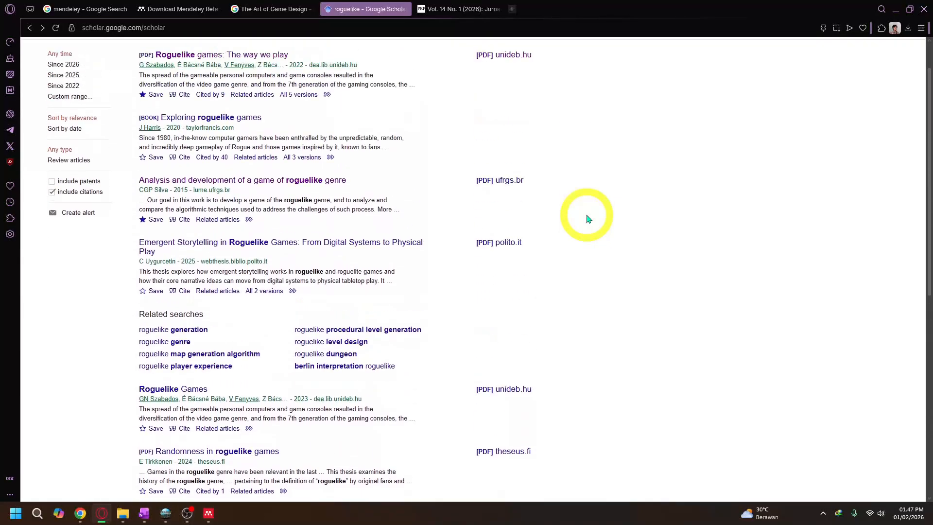
left_click(189, 223)
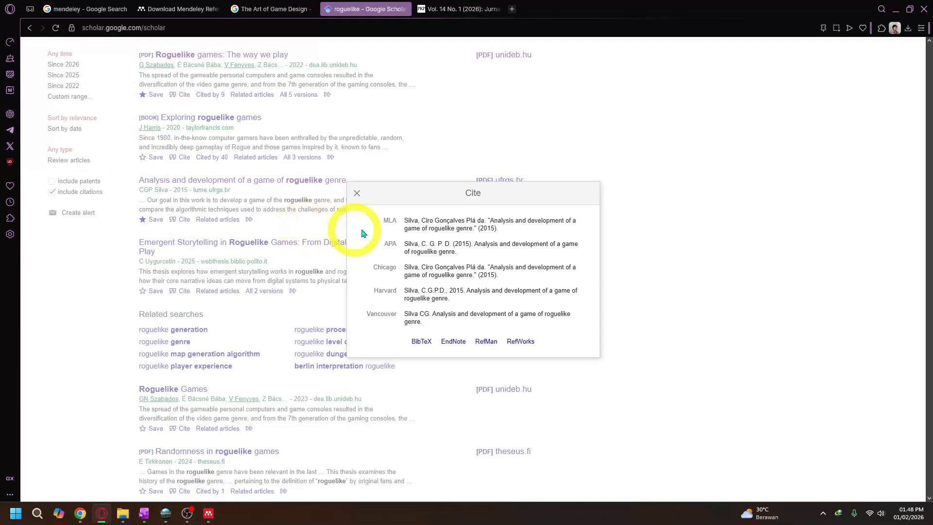
left_click(422, 342)
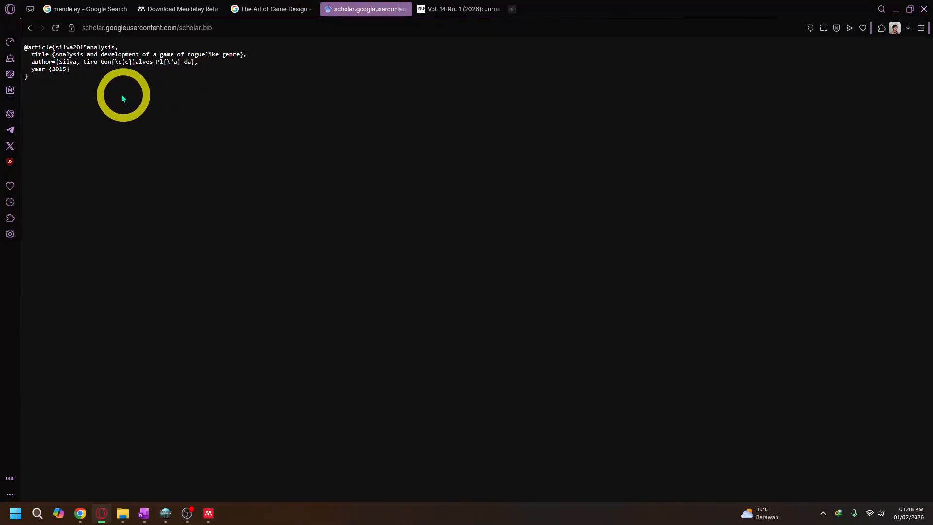
key("ctrl+a")
key("ctrl+c")
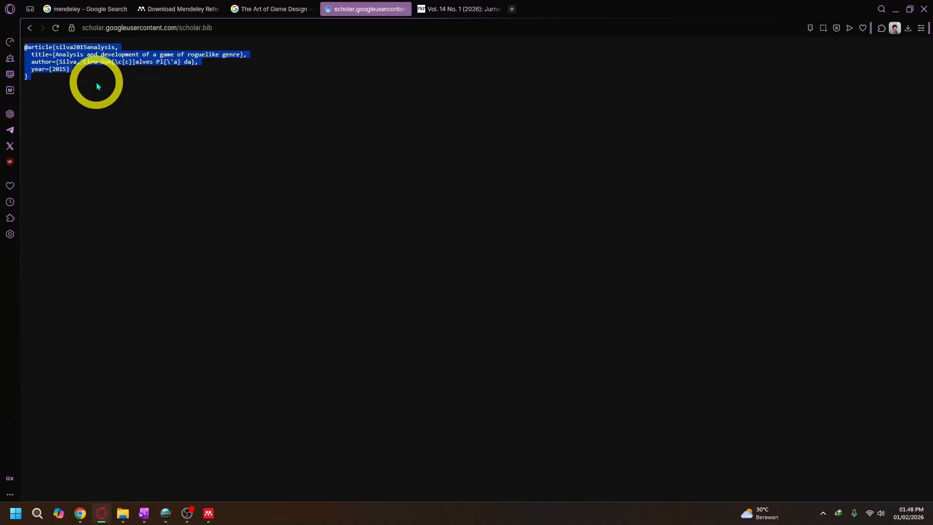
key("super")
type("note")
key("Return")
key("ctrl+v")
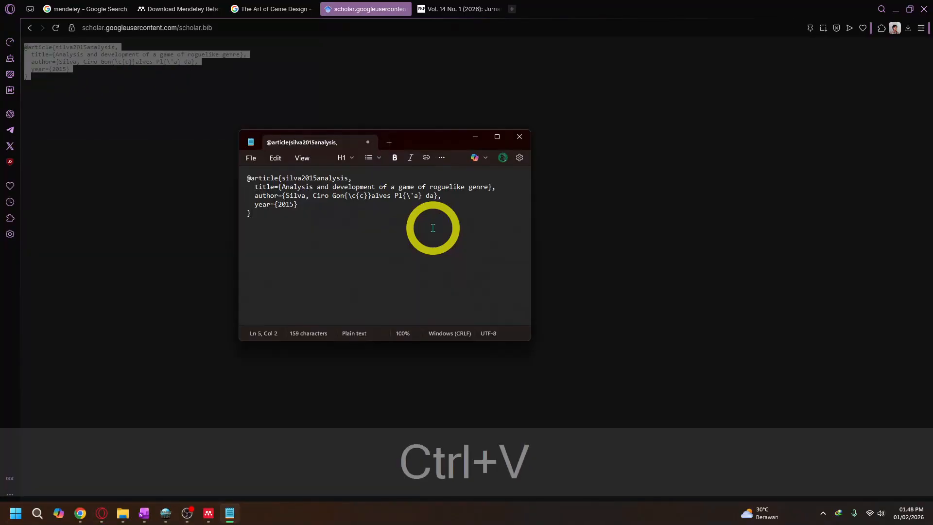
left_click(251, 158)
left_click(264, 227)
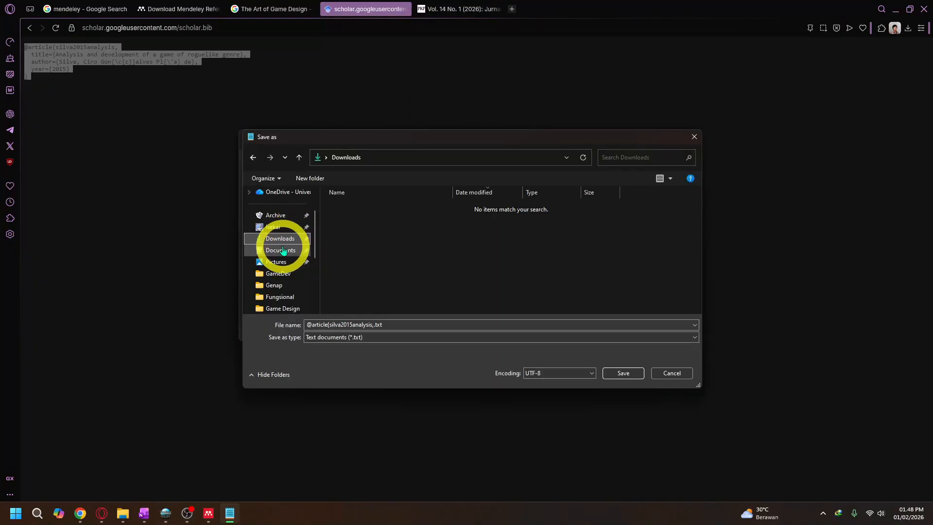
left_click(624, 374)
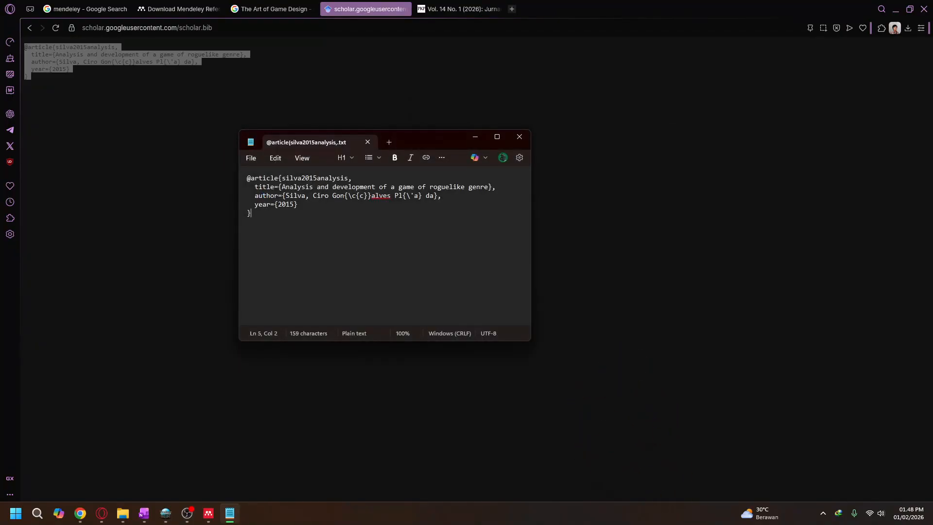
- Bring up the Downloads folder in File Explorer and close Notepad
key("alt+Tab")
left_click(582, 191)
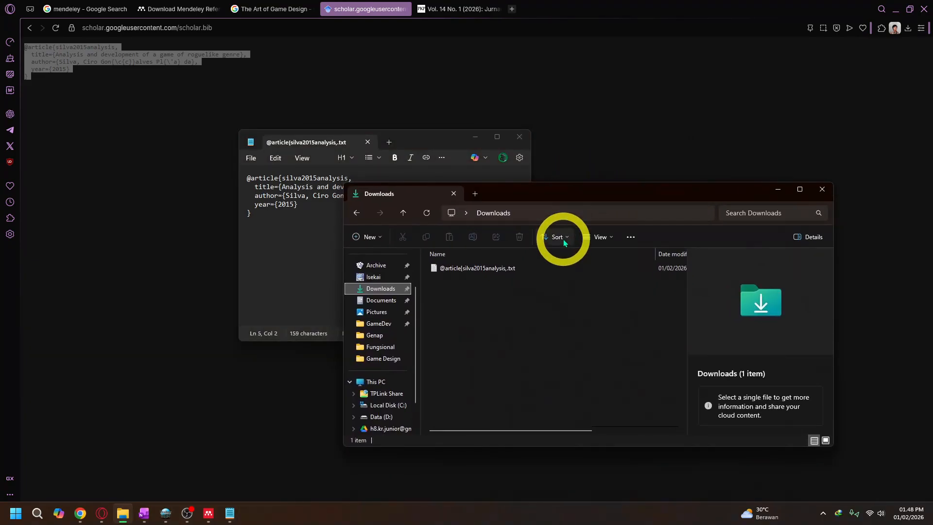
left_click(520, 136)
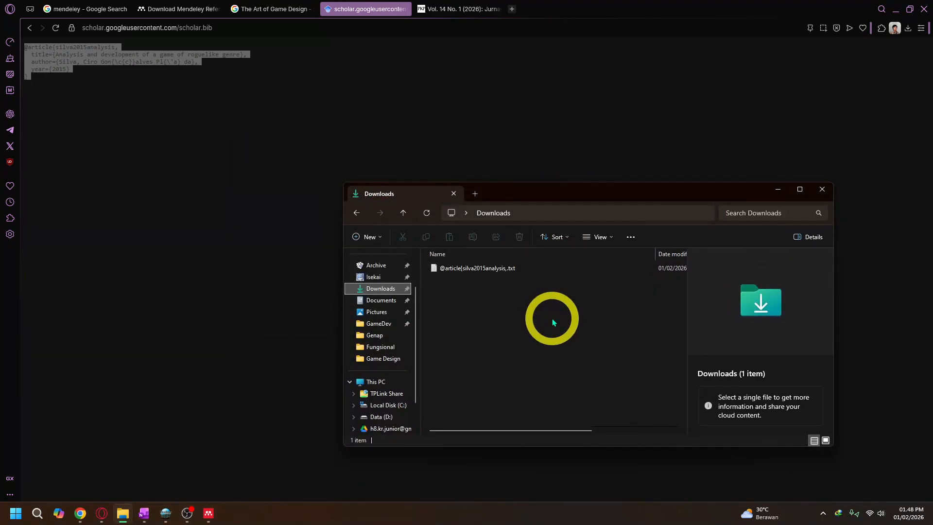
- In Mendeley Reference Manager, try to import the saved citation text file as a BibTeX library
left_click(209, 514)
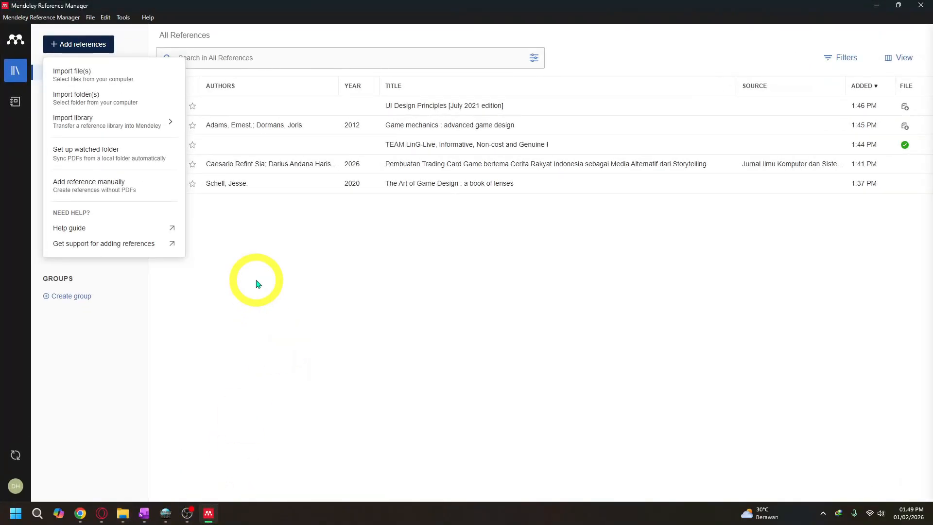
mouse_move(144, 135)
left_click(220, 124)
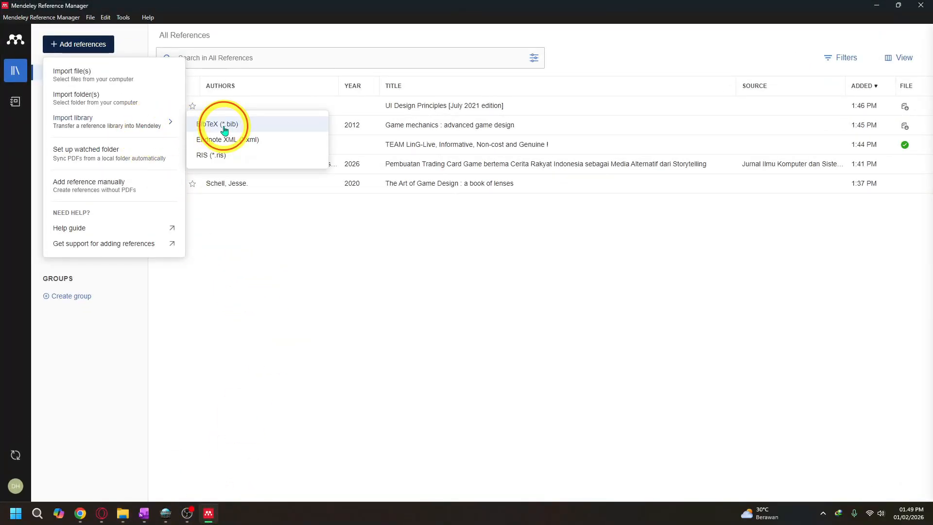
double_click(175, 89)
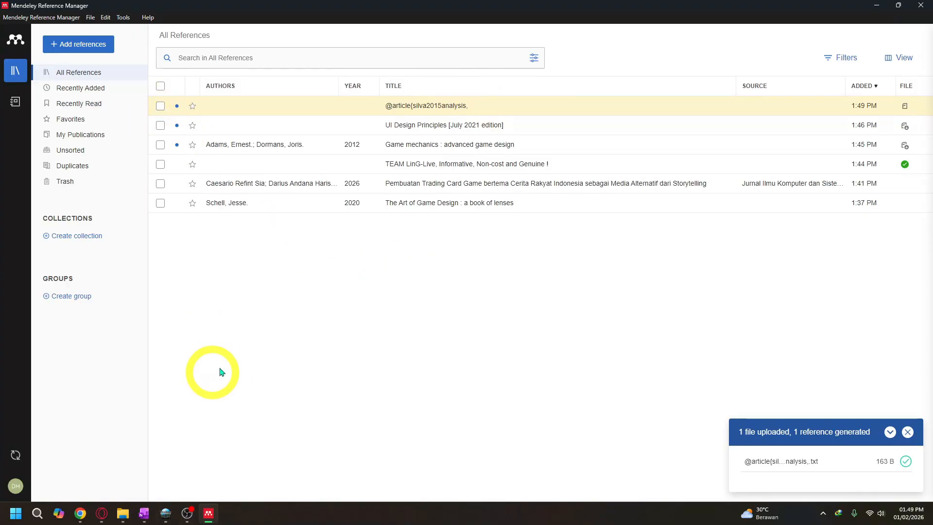
double_click(170, 117)
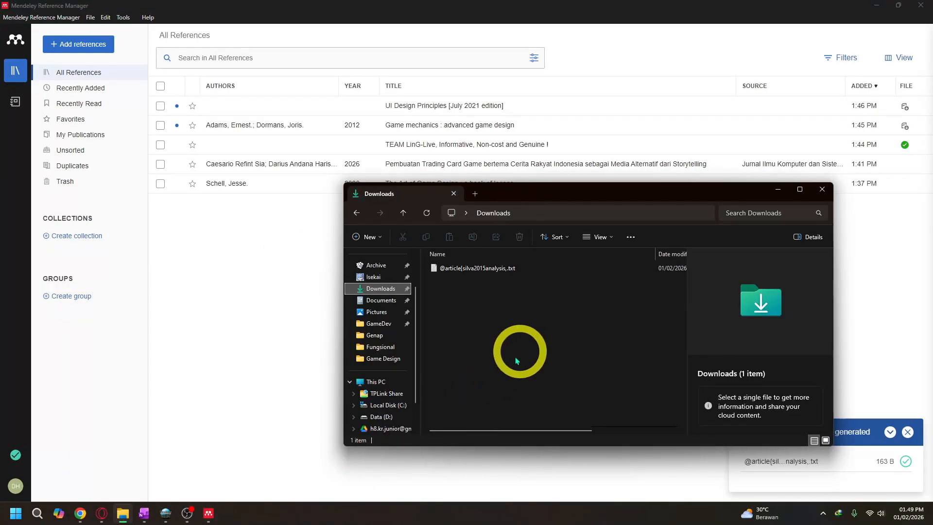
- Check the Show options in the view settings of the Downloads folder
left_click(531, 271)
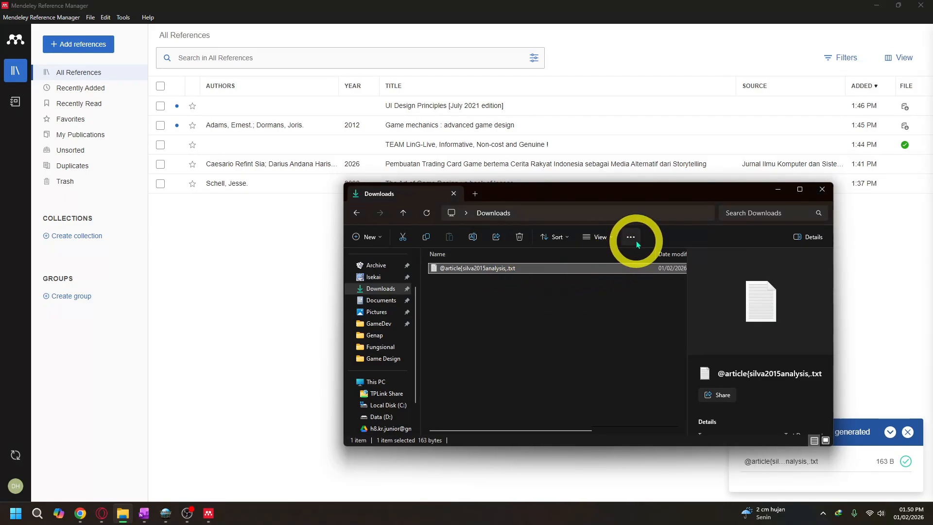
left_click(612, 239)
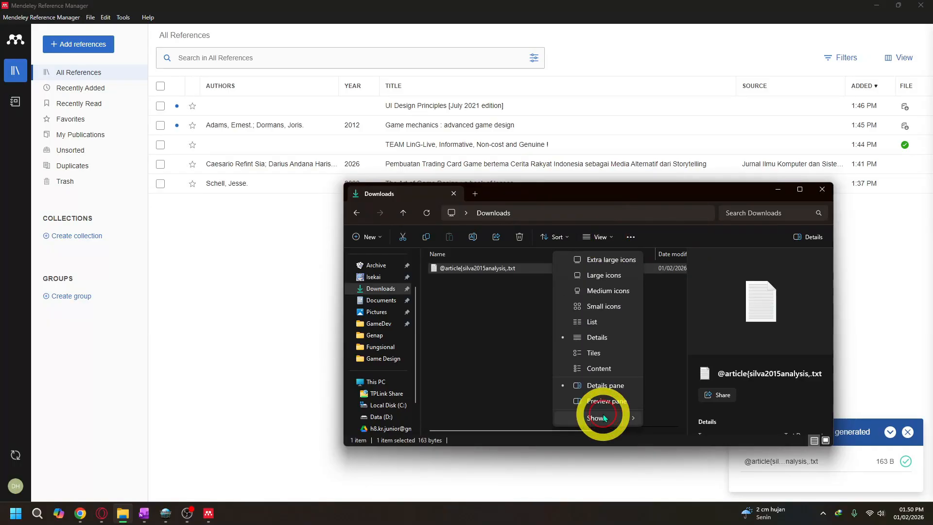
mouse_move(595, 418)
left_click(469, 354)
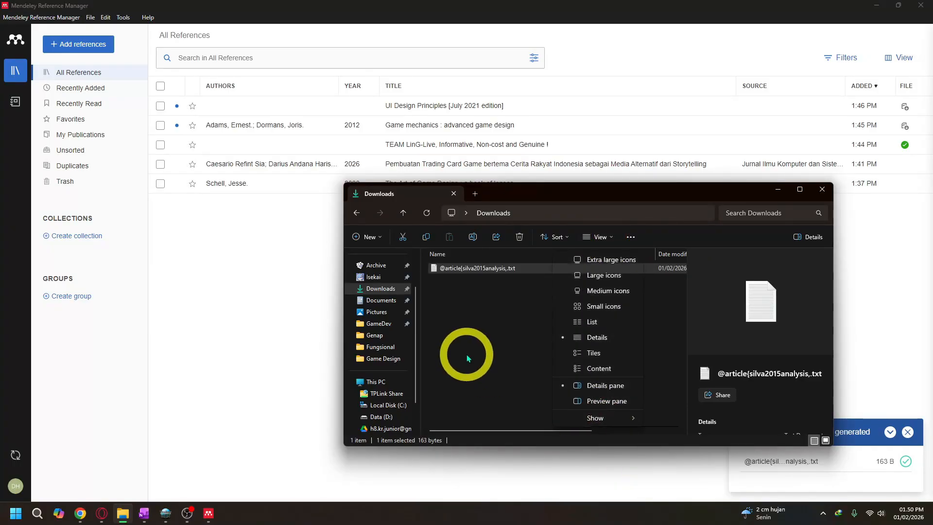
- Rename the citation text file in Downloads as referensi1.bib and accept the extension change
left_click(514, 271)
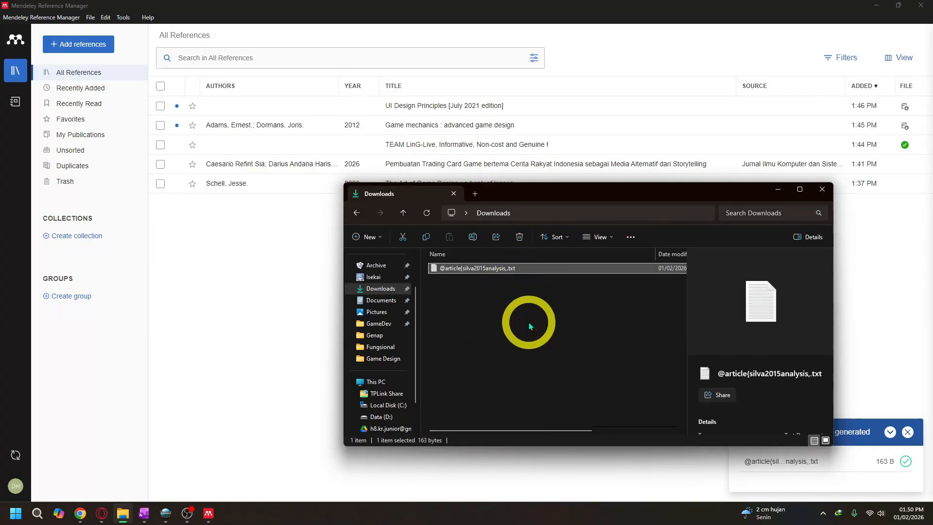
key("F2")
type("referensi1.bib")
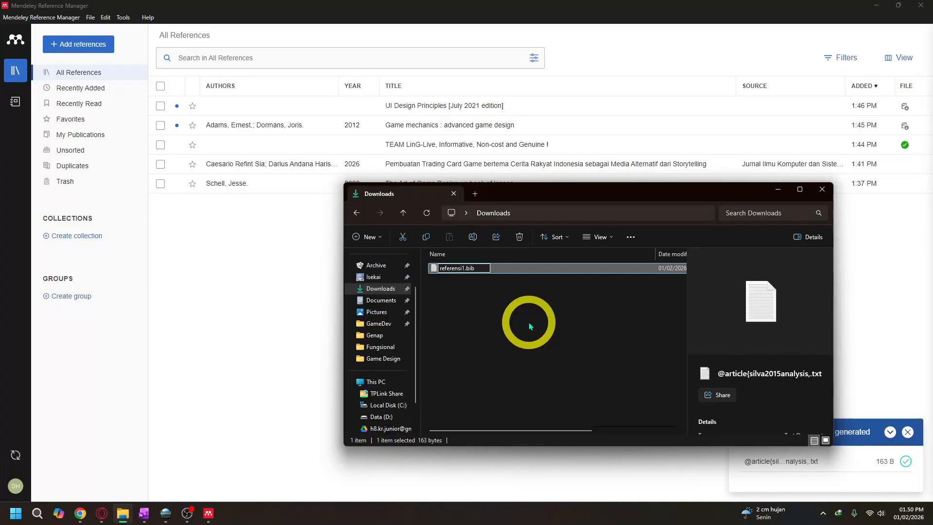
key("Return")
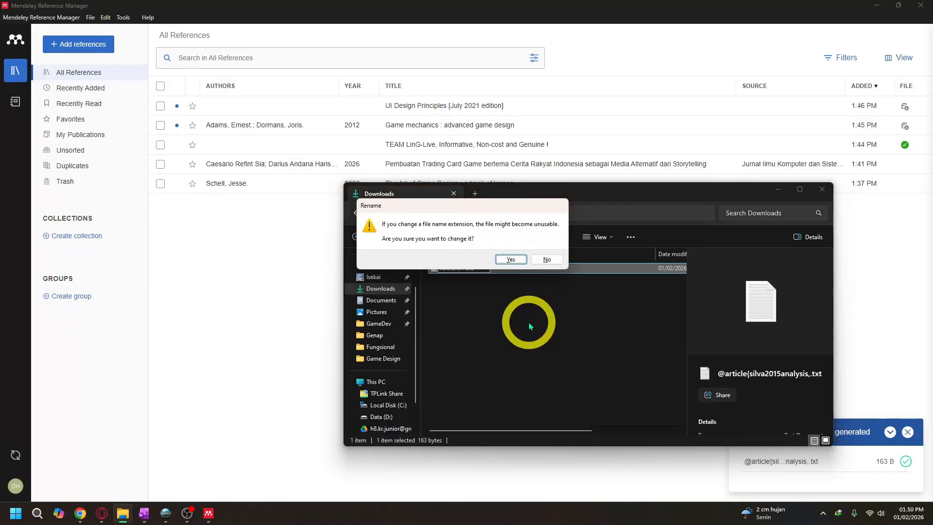
left_click(511, 259)
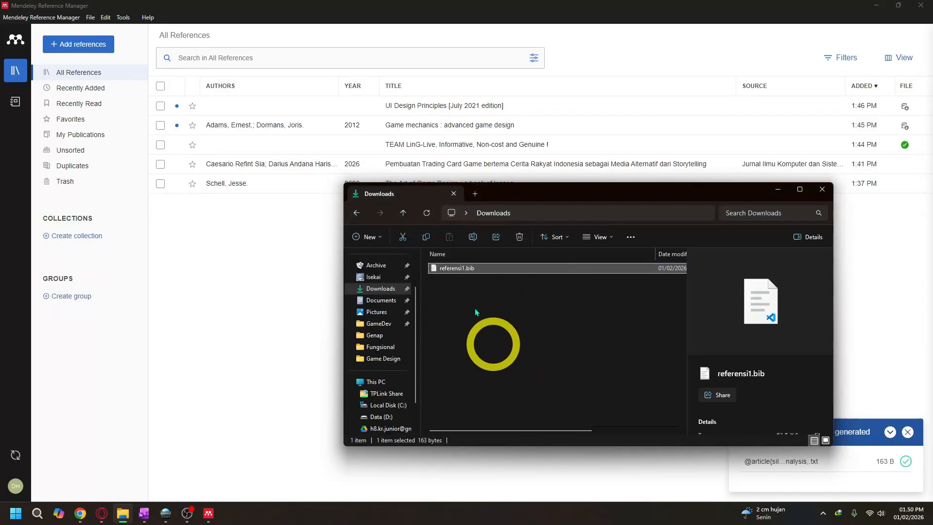
- Import referensi1.bib from the Downloads folder as a BibTeX library in Mendeley Reference Manager
left_click(98, 49)
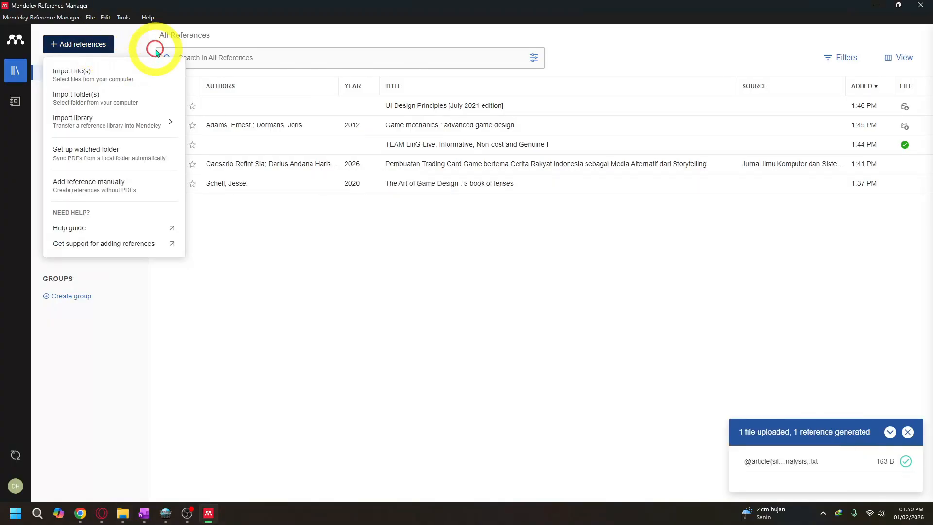
mouse_move(132, 135)
left_click(232, 127)
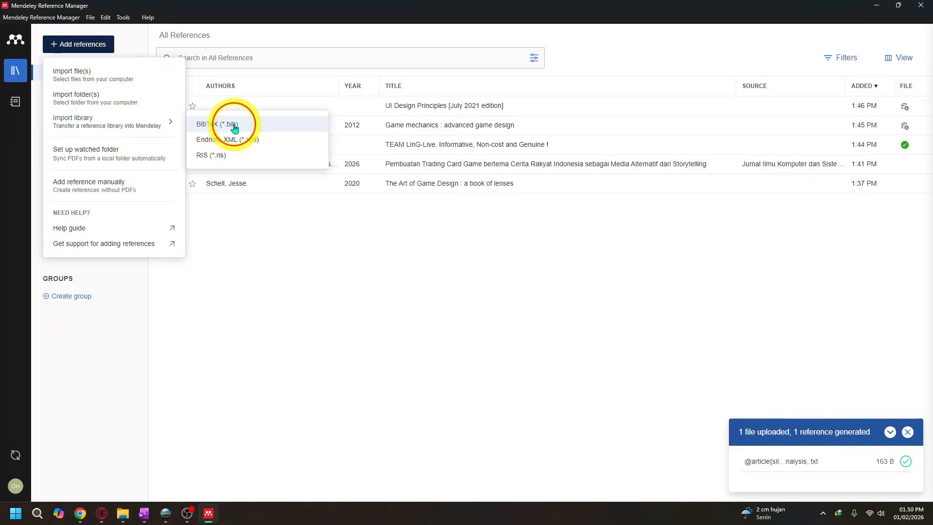
left_click(156, 88)
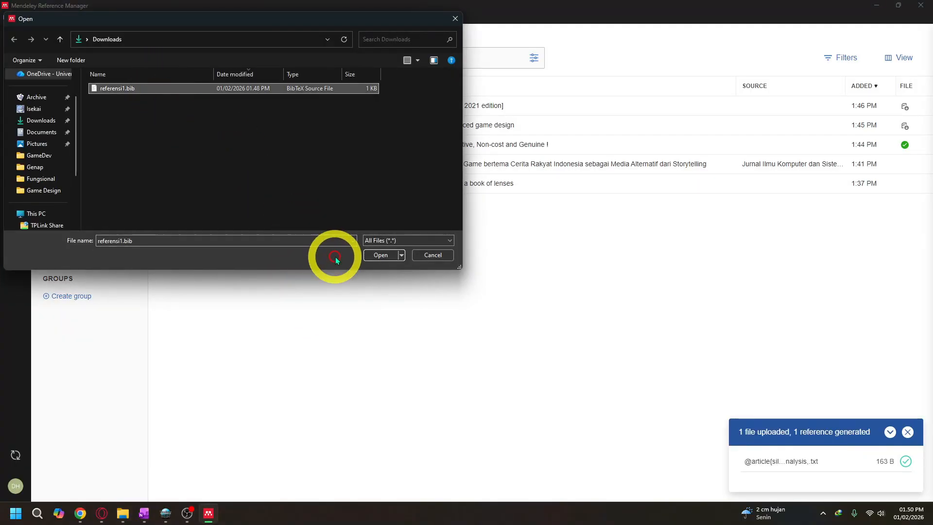
left_click(372, 254)
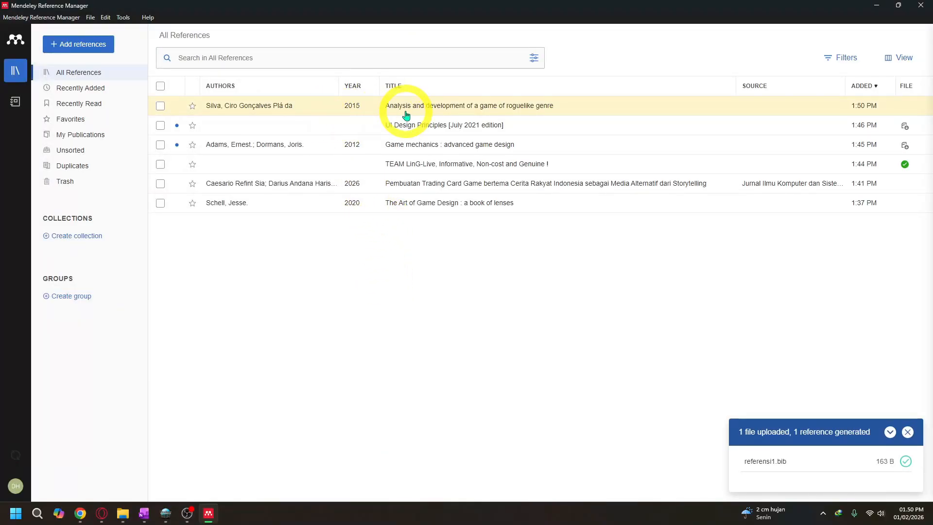
- Review the library import formats, and return to the Google Scholar roguelike results in the browser with the citation dialog closed
left_click(102, 43)
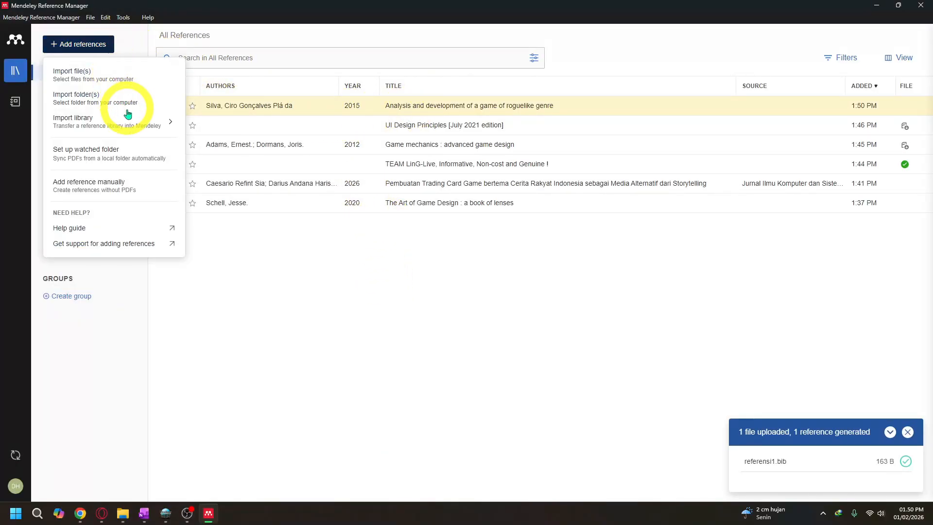
mouse_move(128, 126)
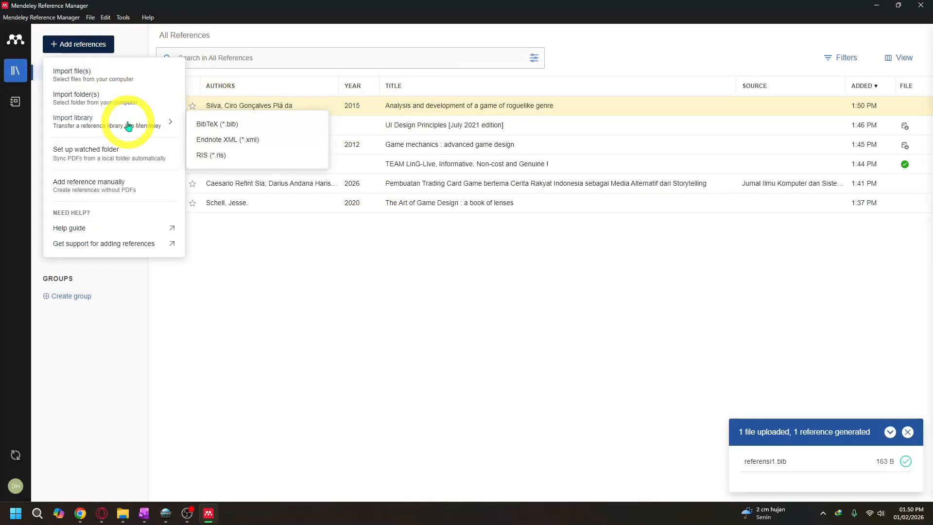
left_click(101, 512)
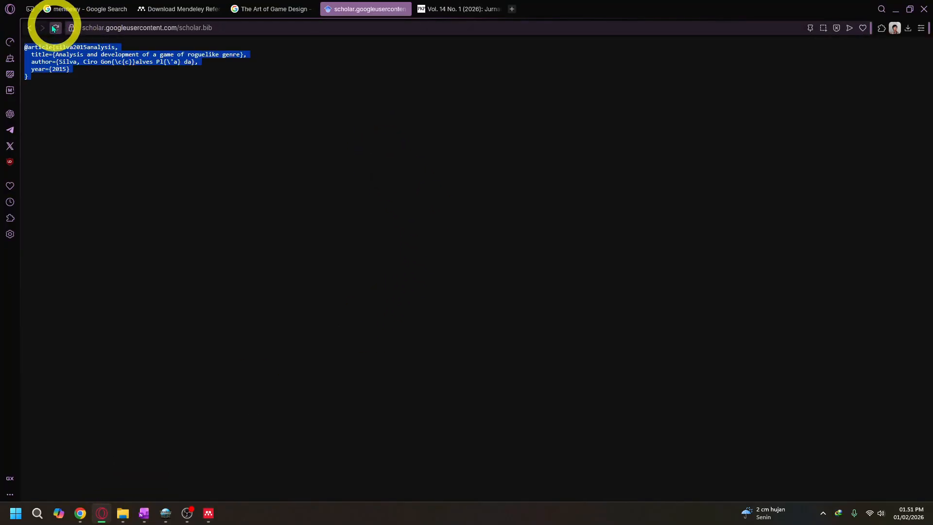
left_click(31, 30)
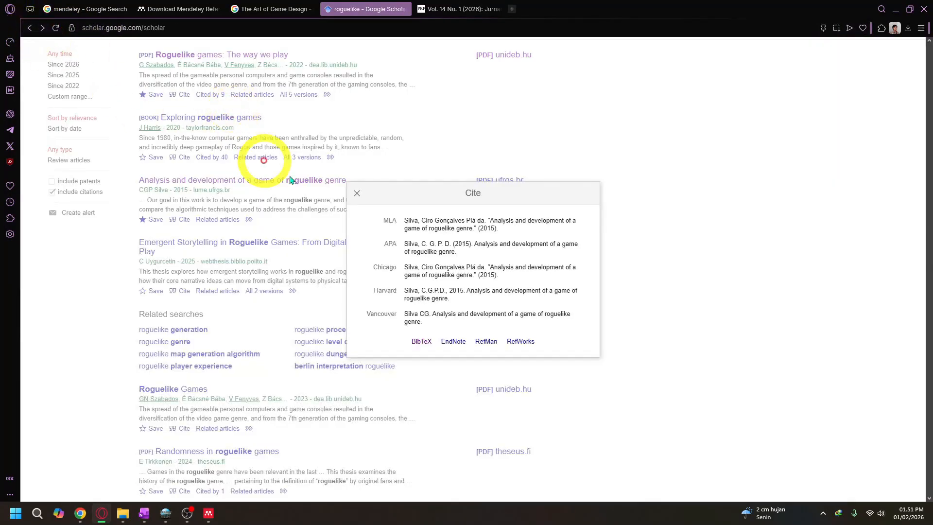
left_click(355, 192)
left_click(530, 189)
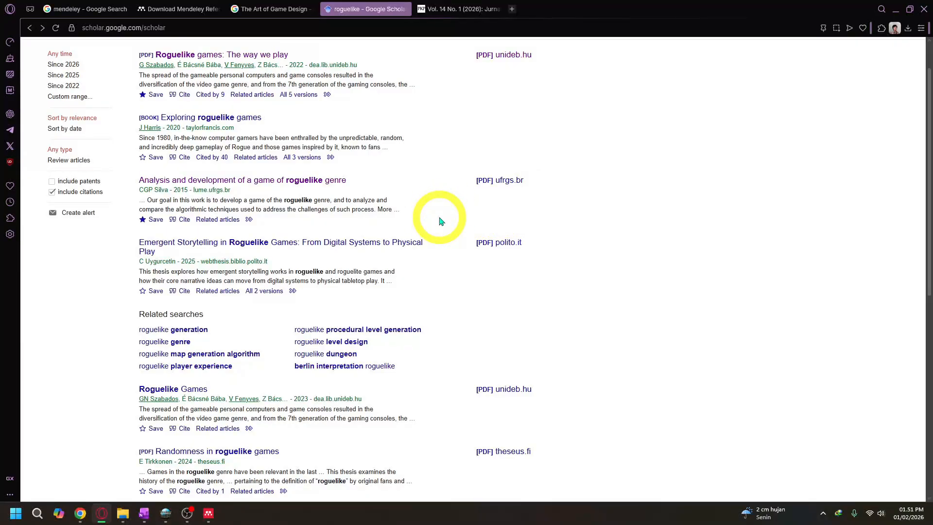
- Save the book Exploring roguelike games to the Google Scholar library with the label Roguelike References
left_click(157, 158)
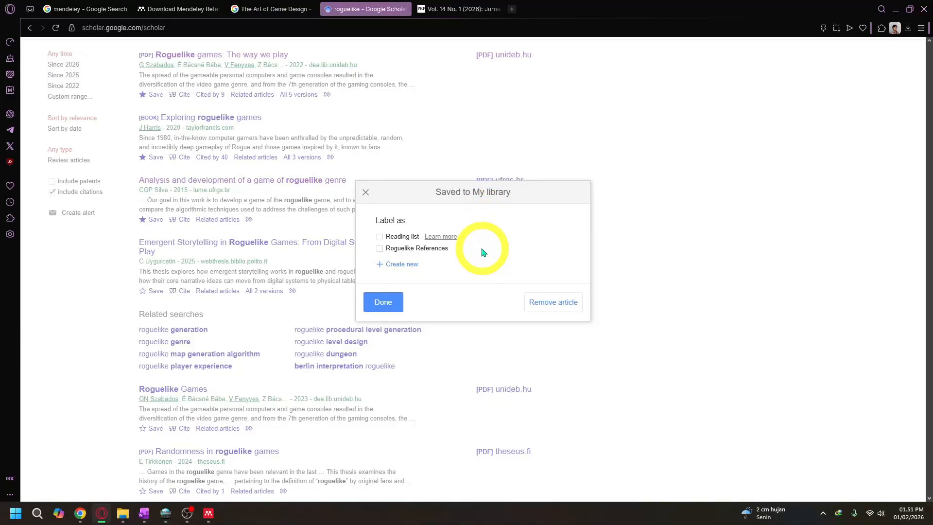
left_click(414, 265)
left_click(381, 249)
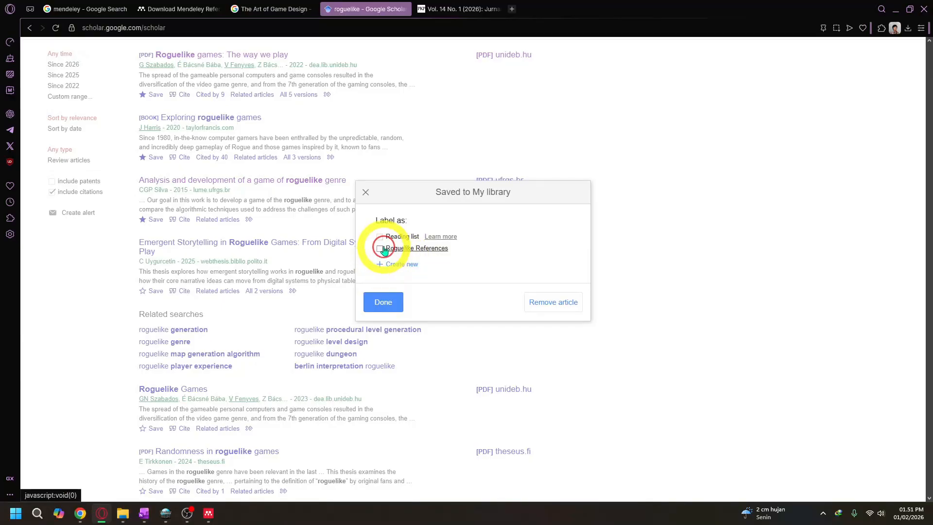
left_click(381, 248)
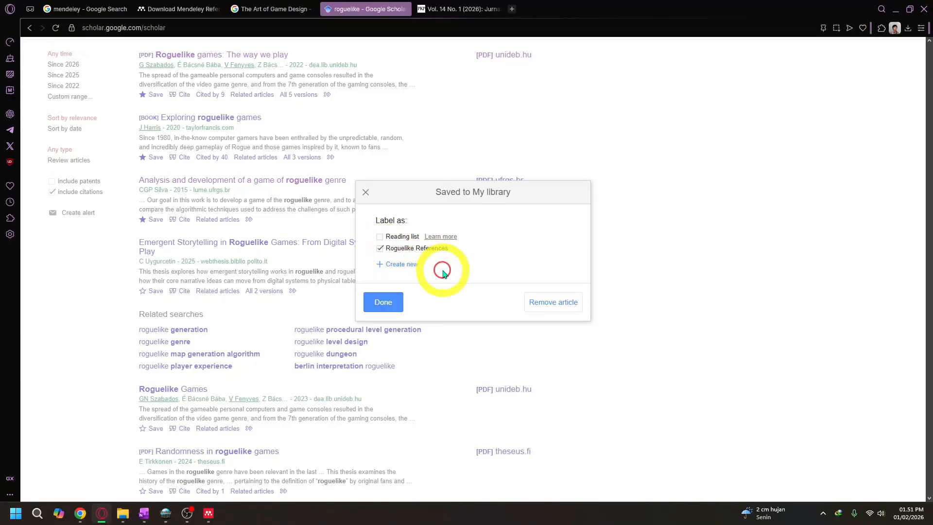
left_click(383, 302)
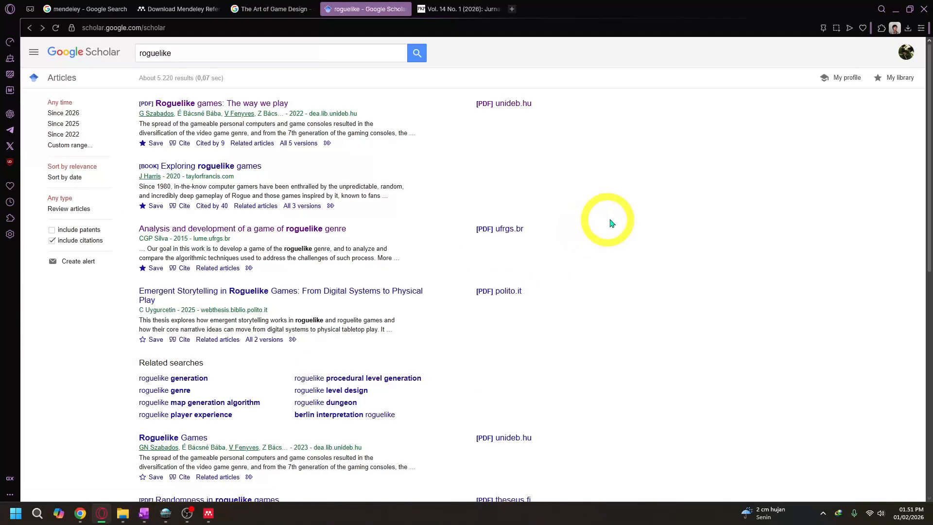
- Export all articles in the Google Scholar library as BibTeX and copy the full citation text
left_click(897, 82)
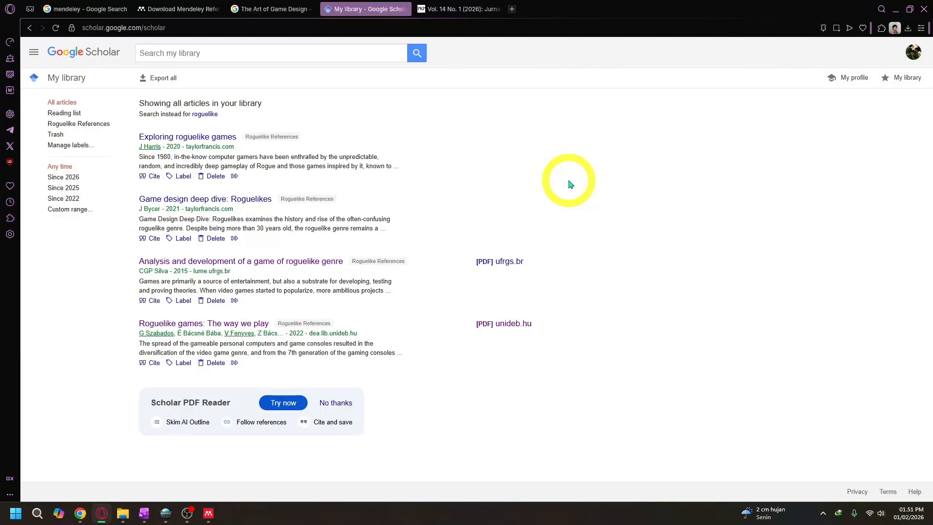
left_click(173, 78)
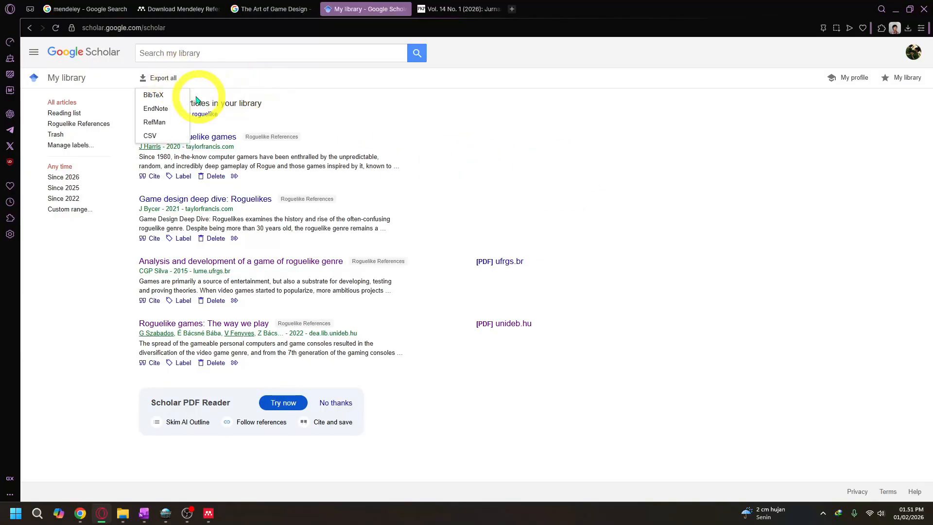
left_click(183, 100)
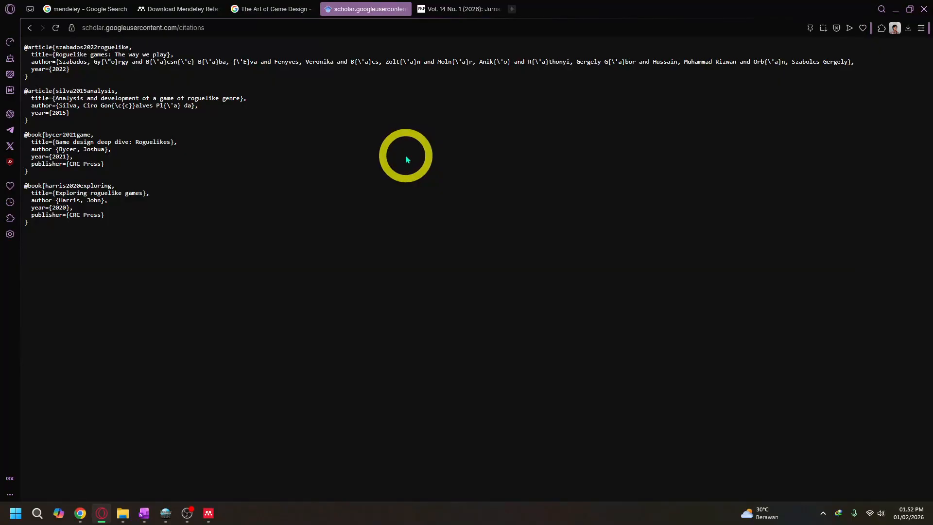
key("ctrl+a")
key("ctrl+c")
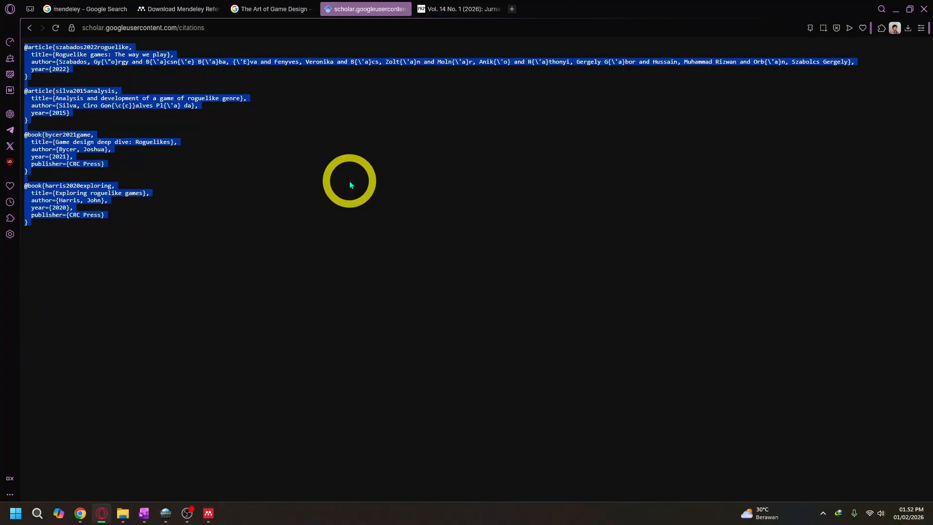
left_click(350, 184)
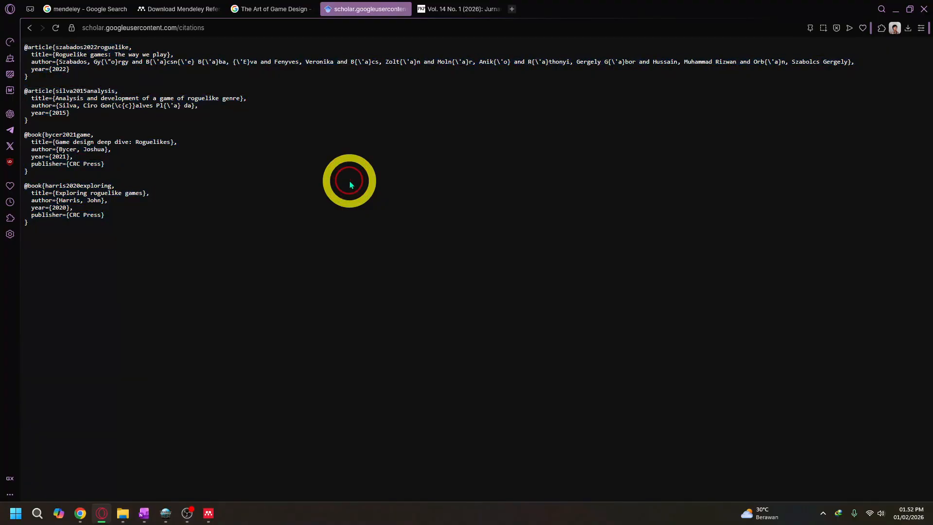
- Create a text document in Downloads containing the copied BibTeX citations, and rename the saved file as referensi2.bib
left_click(132, 513)
left_click(477, 329)
right_click(480, 330)
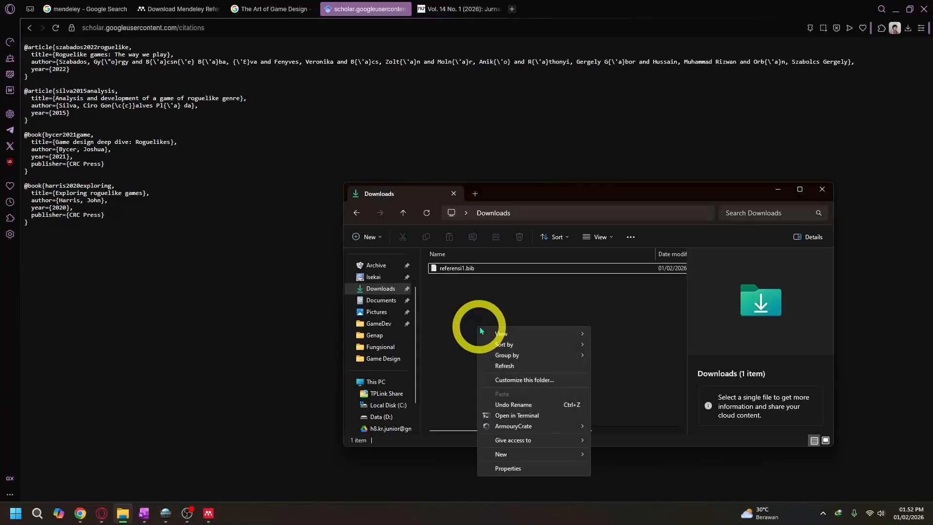
mouse_move(544, 453)
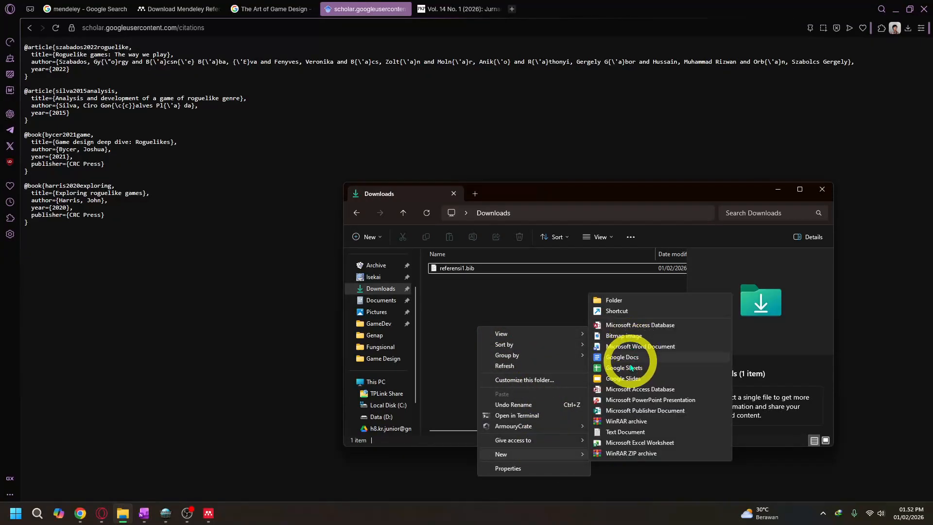
left_click(625, 430)
key("Return")
key("Return")
key("ctrl+v")
key("ctrl+s")
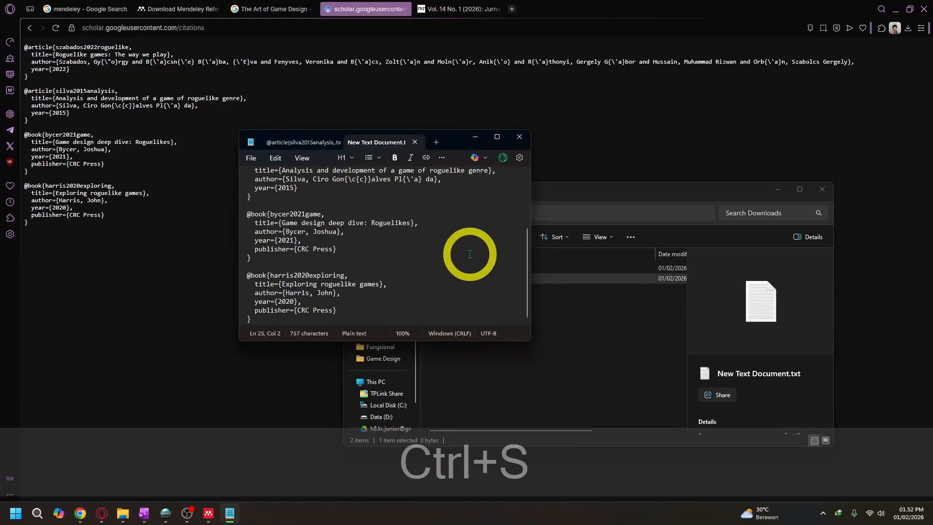
key("alt+F4")
key("F2")
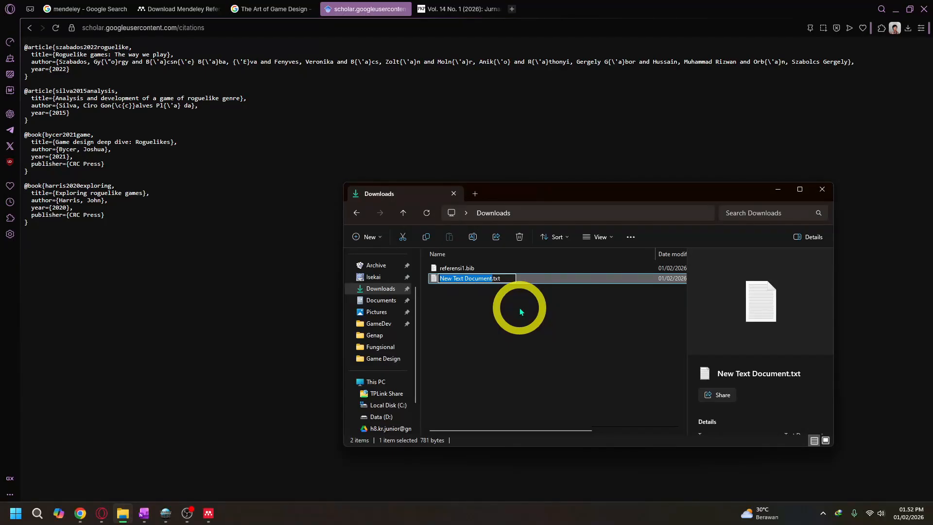
type("referensi2.bib")
- Import referensi2.bib from the Downloads folder as a BibTeX library in Mendeley Reference Manager
left_click(208, 512)
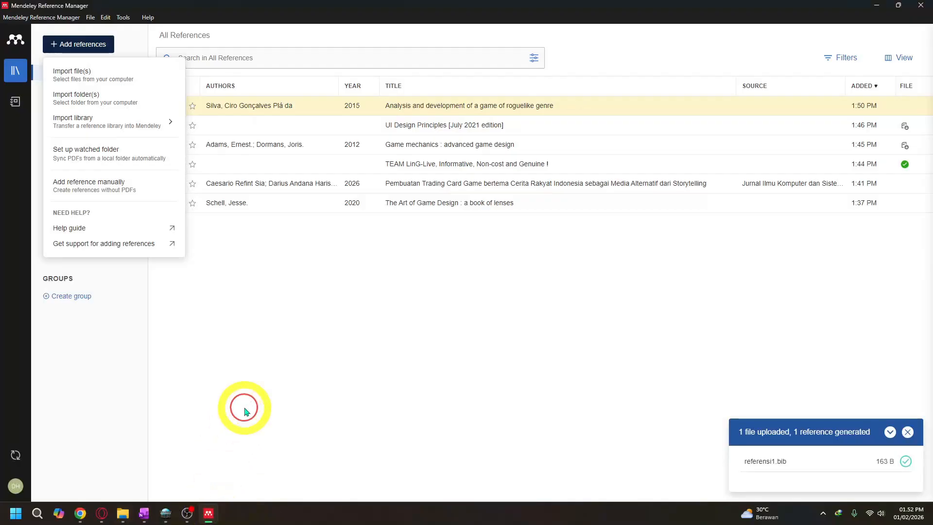
mouse_move(138, 130)
left_click(217, 124)
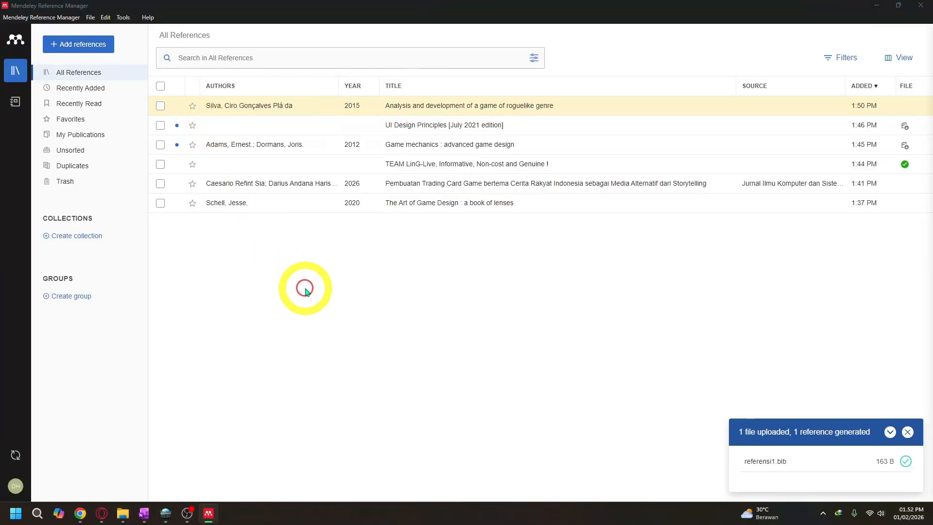
left_click(145, 88)
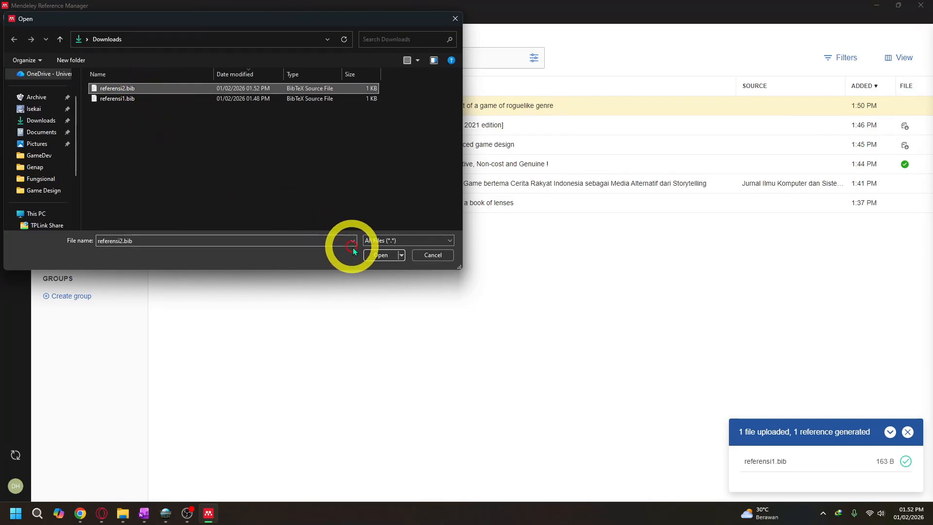
left_click(374, 254)
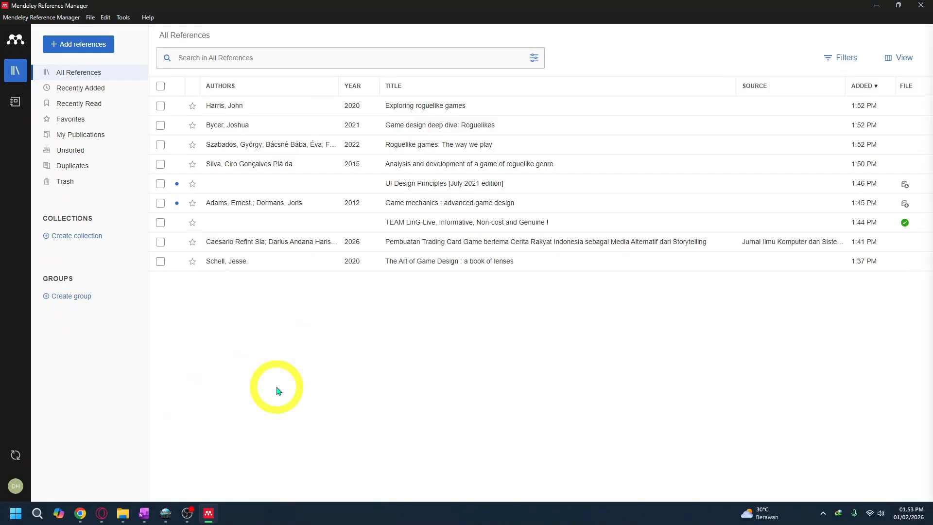
- Get the Mendeley Cite add-in for Microsoft Word from the Microsoft Marketplace and confirm the account details
left_click(124, 18)
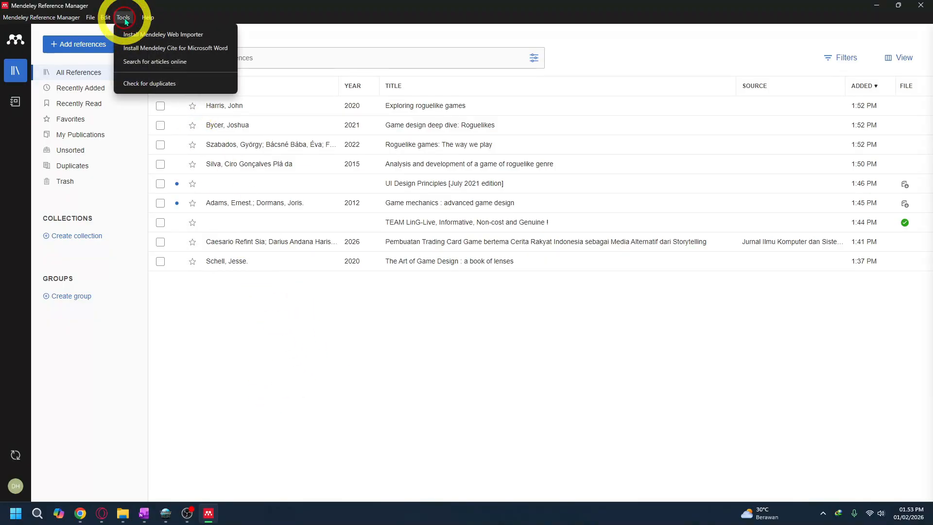
left_click(151, 49)
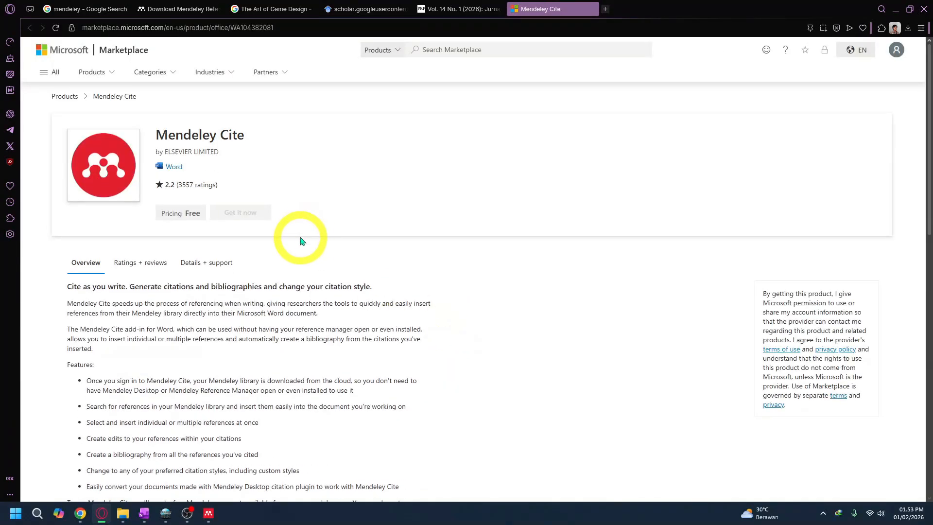
left_click(240, 213)
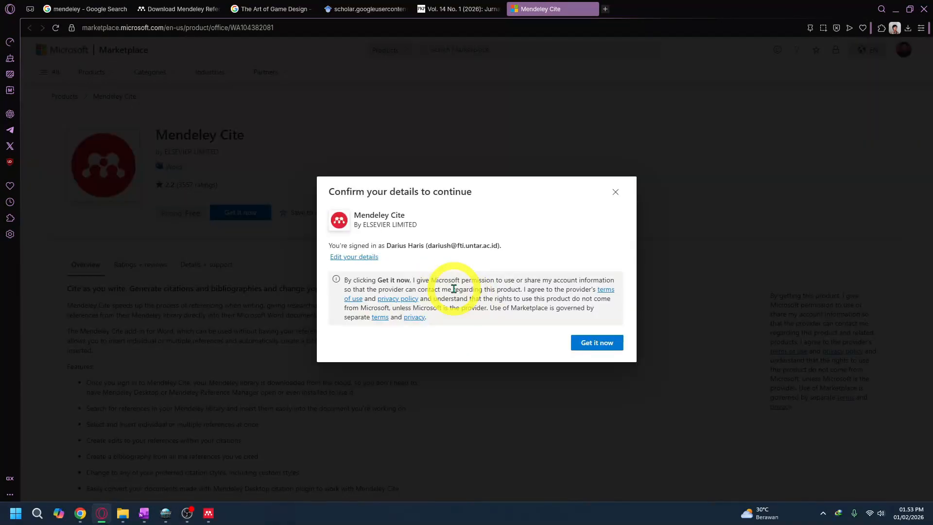
left_click(606, 344)
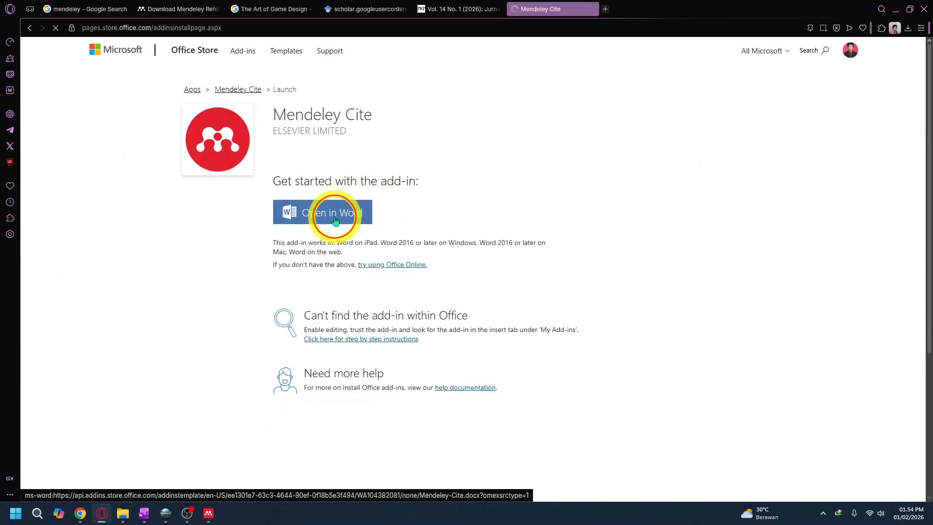
- Open the Mendeley Cite add-in in Word, always allowing pages.store.office.com to open such links
left_click(335, 219)
left_click(397, 81)
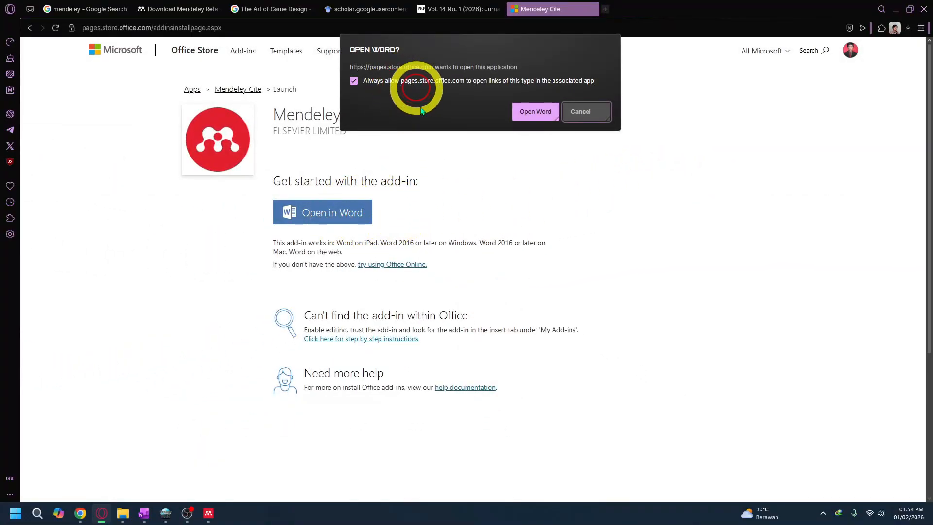
left_click(533, 113)
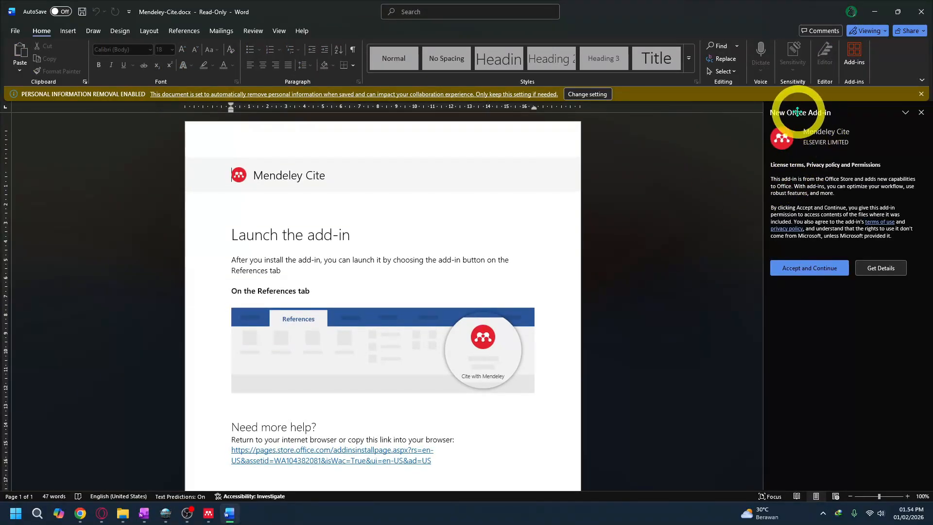
- Accept the Mendeley Cite add-in's terms, and sign in with the account email to browse the library references in Word
left_click(808, 268)
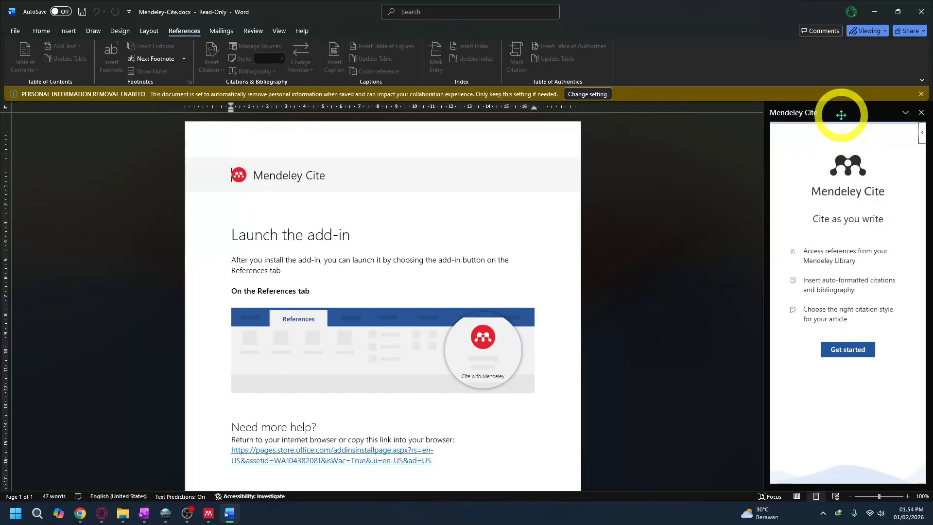
left_click(847, 349)
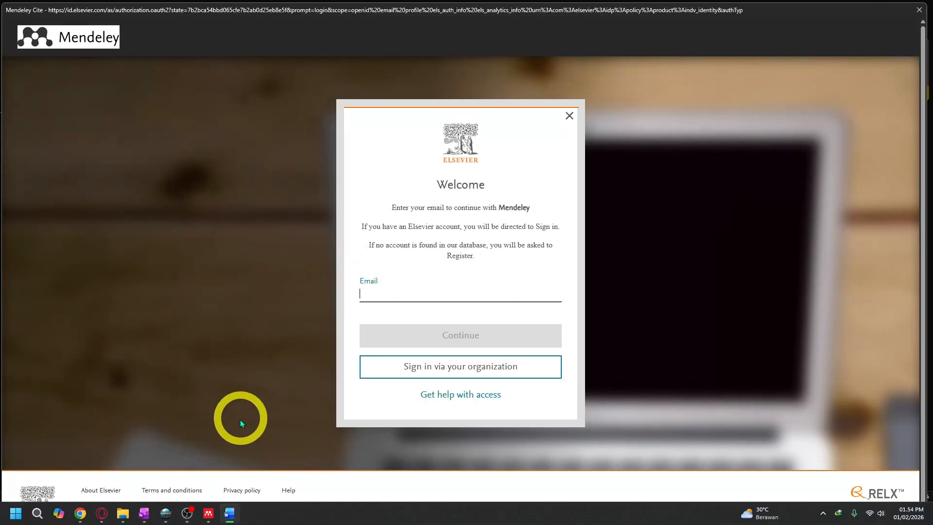
left_click(377, 289)
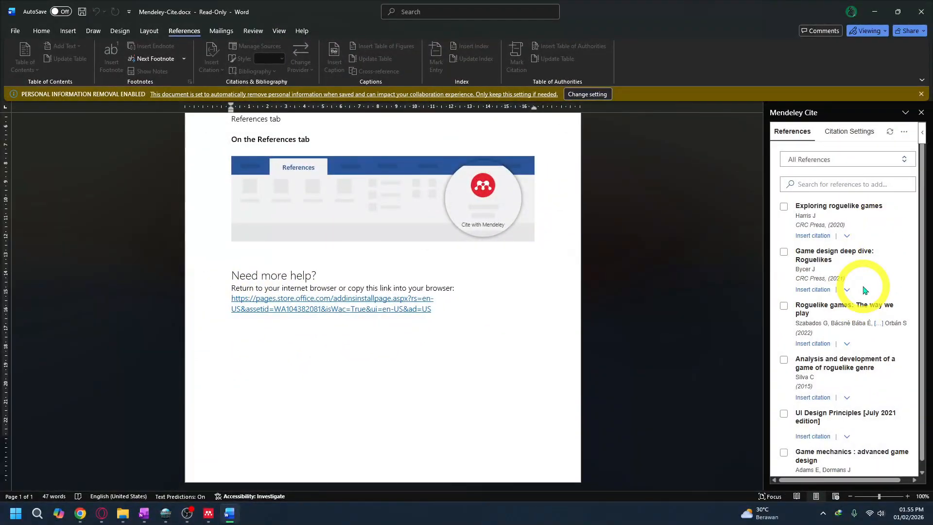
scroll(865, 252, "down", 5)
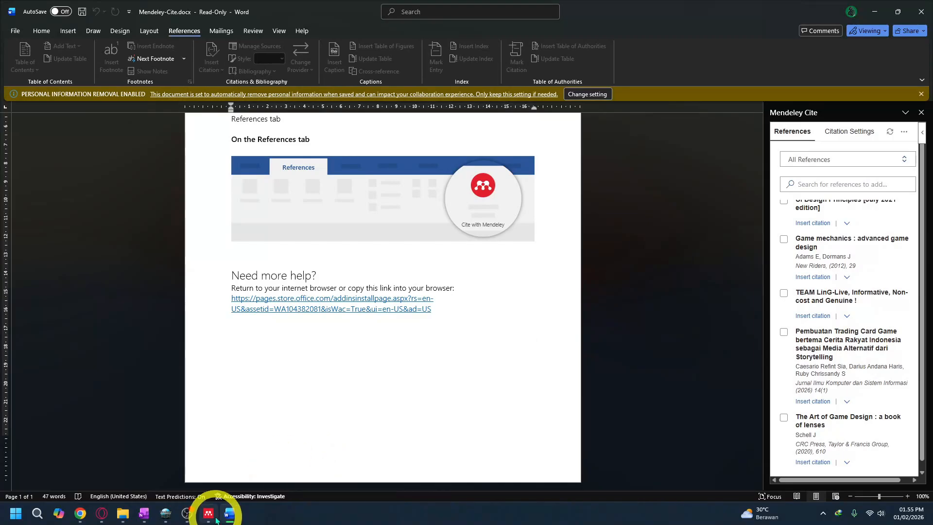
scroll(828, 356, "up", 5)
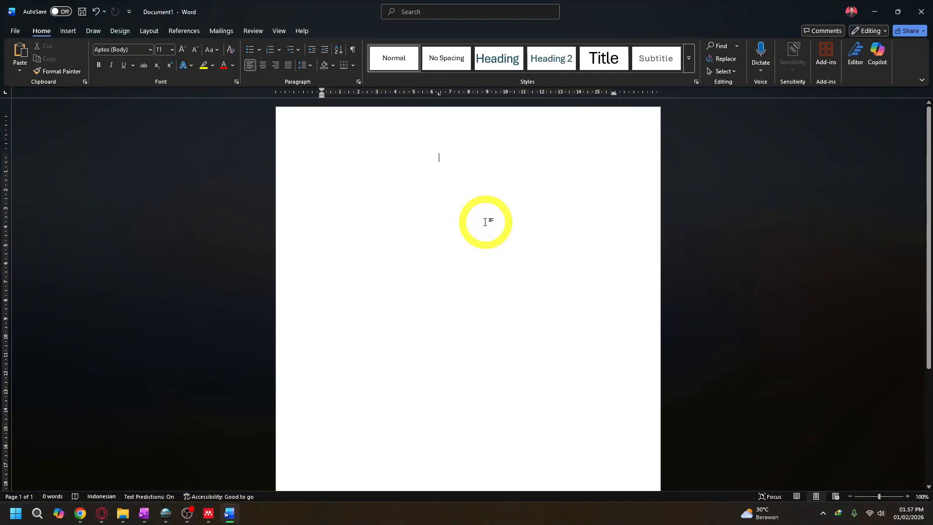
- Check where Mendeley Cite is available in a blank Word document, including the list of installed and popular add-ins
left_click(194, 32)
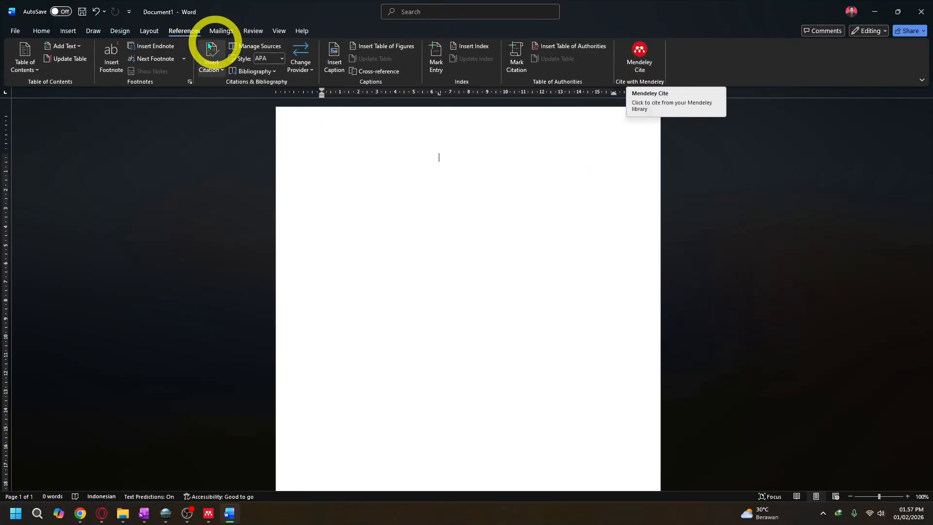
left_click(48, 34)
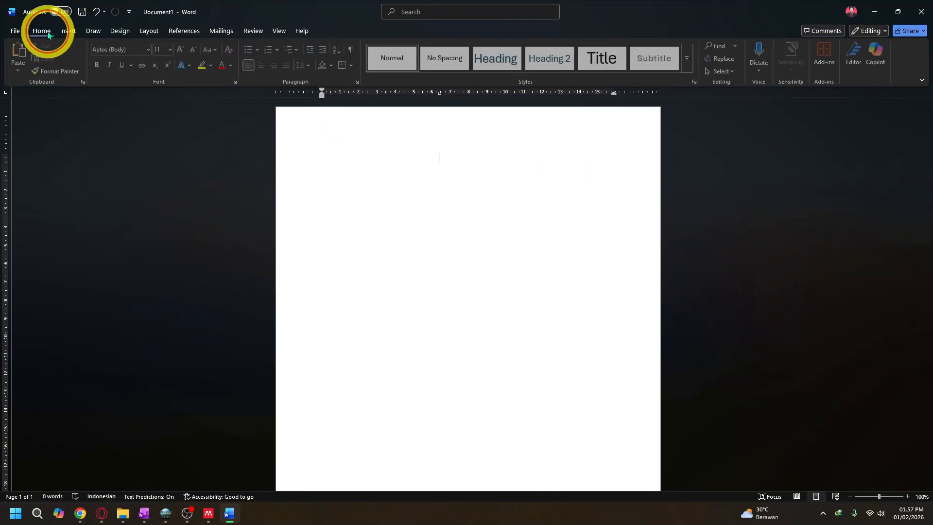
left_click(826, 58)
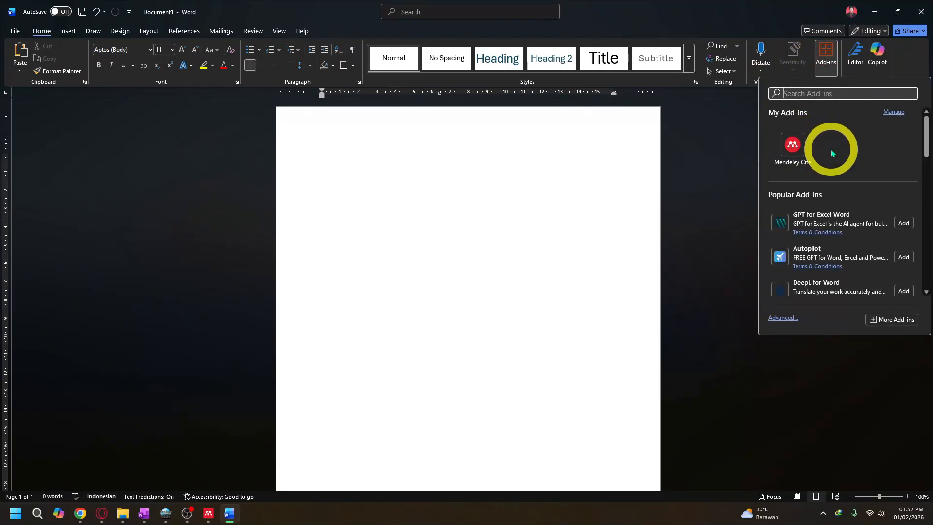
scroll(853, 155, "down", 1)
scroll(853, 156, "up", 1)
scroll(860, 194, "down", 3)
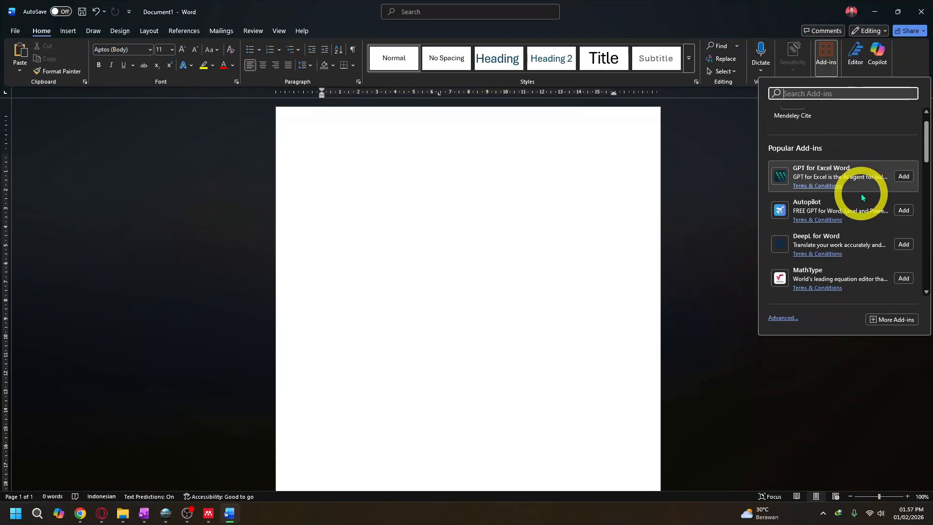
scroll(862, 204, "up", 5)
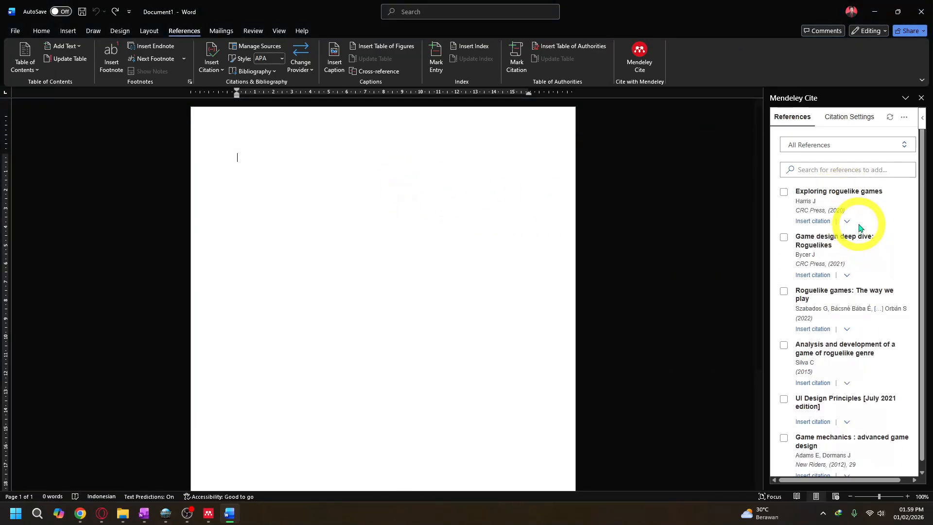
- Insert a citation for Exploring roguelike games into the blank document and start a new line after it
left_click(819, 225)
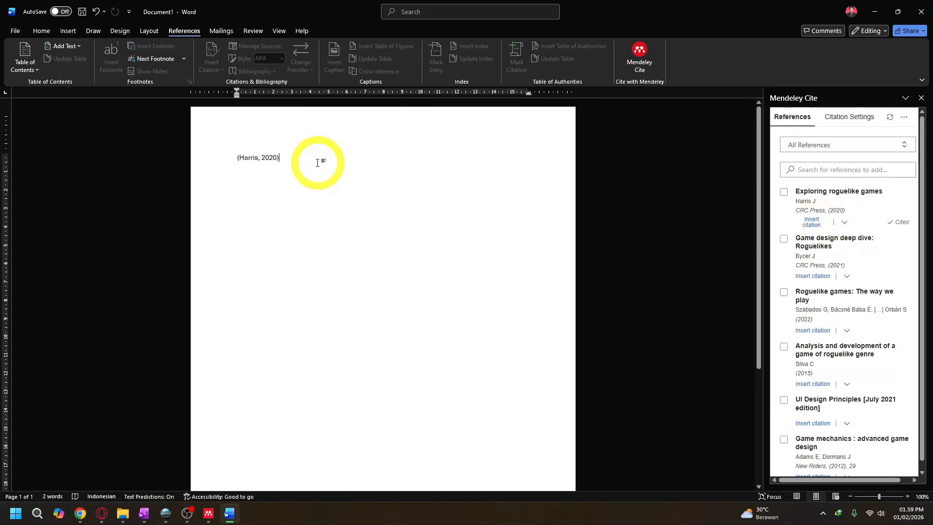
left_click(317, 163)
key("Return")
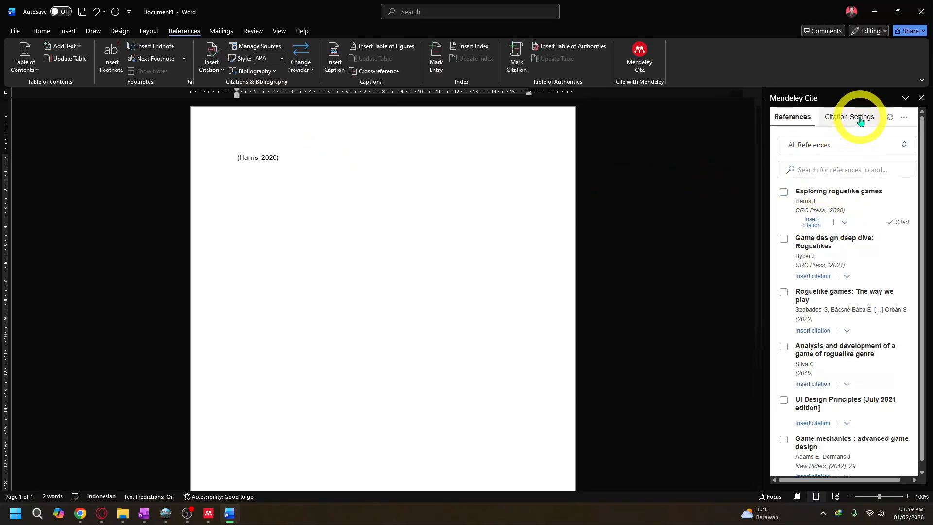
- Insert the Mendeley bibliography at the cursor below the first citation
left_click(906, 123)
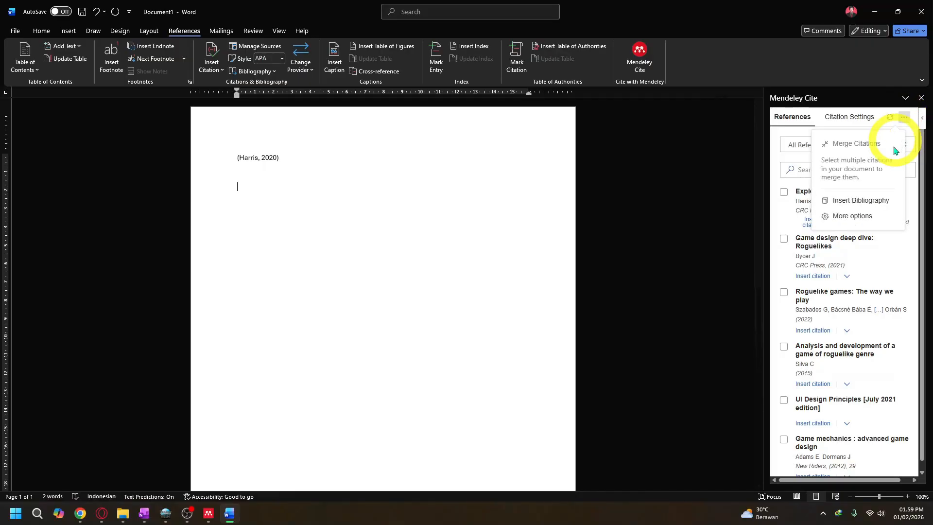
left_click(867, 203)
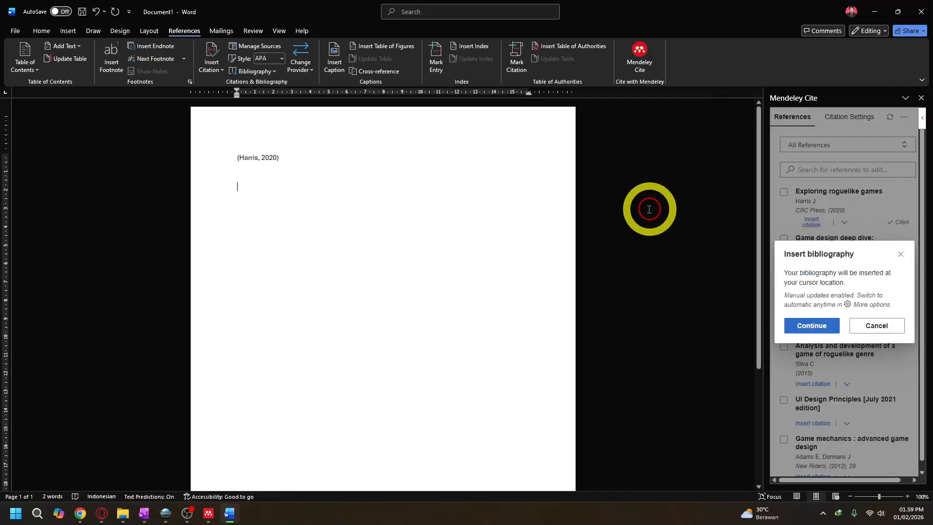
left_click(807, 325)
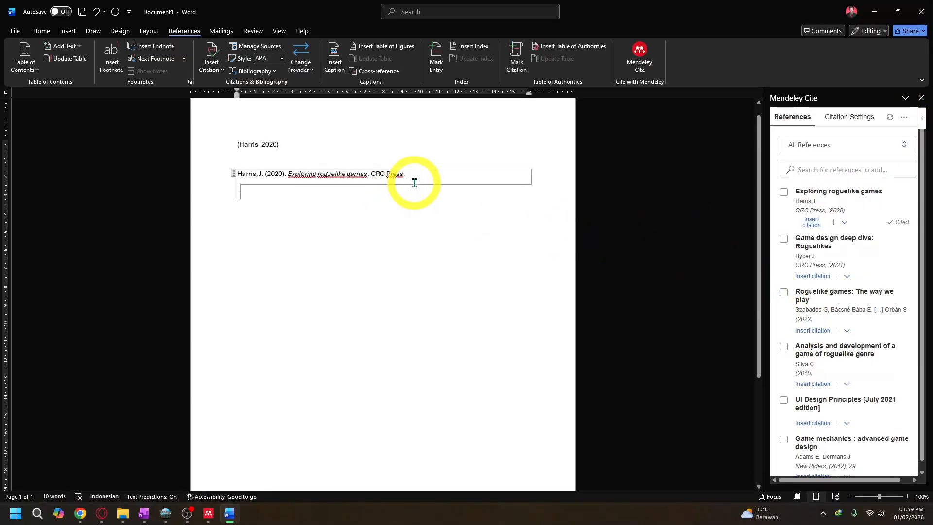
- Cite Game design deep dive: Roguelikes on a new line below the first citation, and update the bibliography to include it
left_click(391, 146)
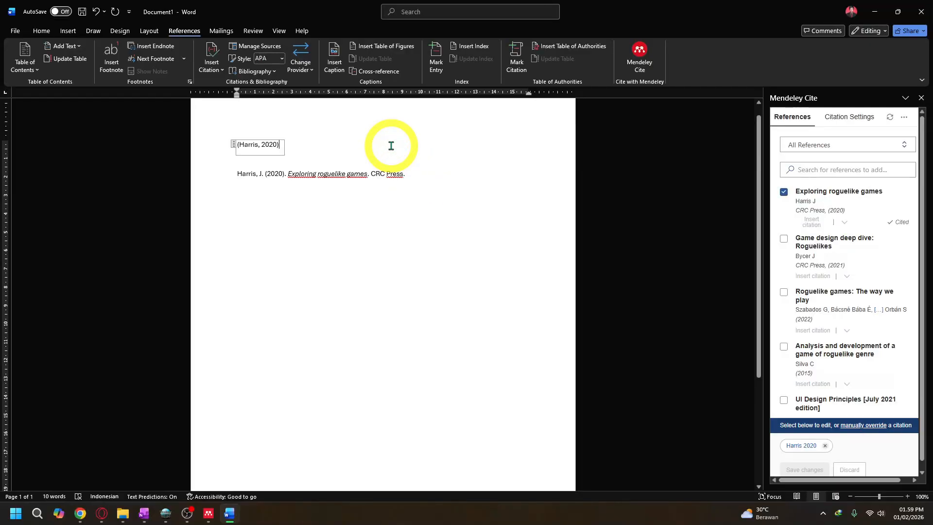
key("Return")
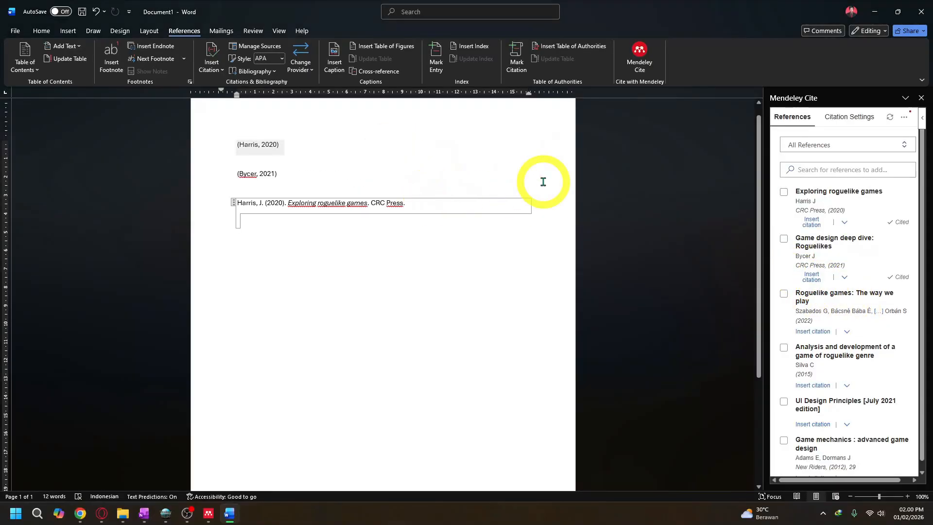
left_click(903, 118)
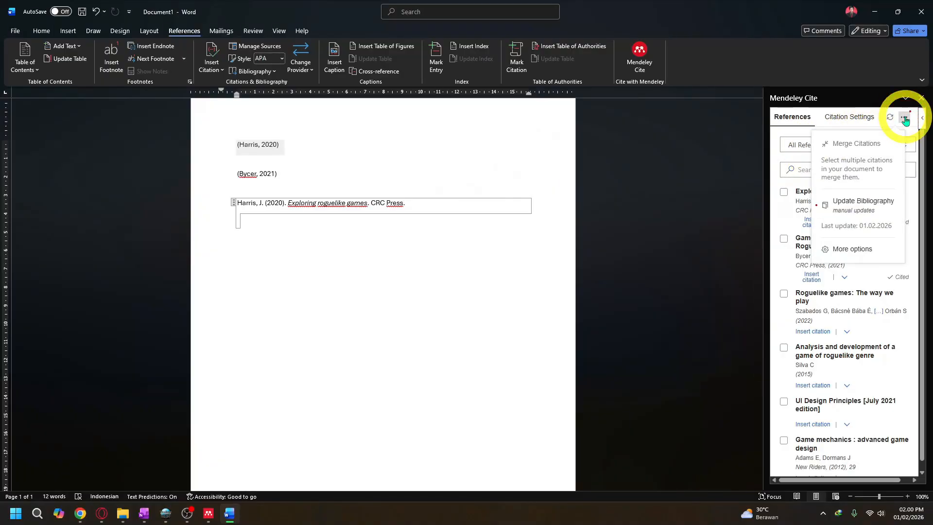
left_click(904, 118)
left_click(904, 118)
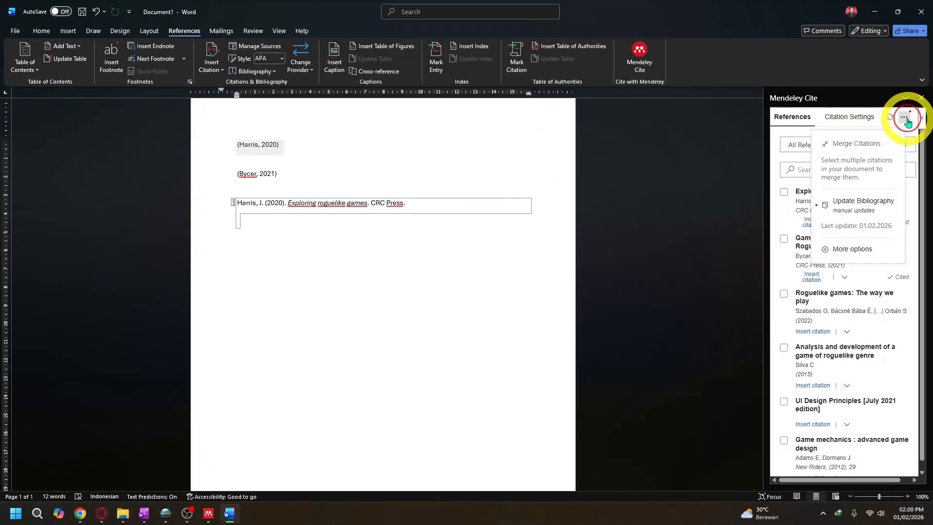
left_click(855, 205)
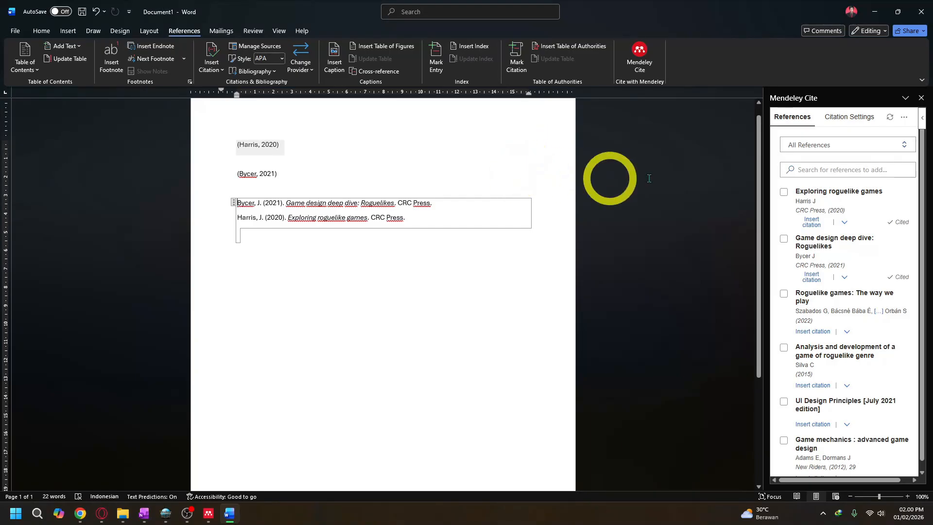
- Change the document's citation style to IEEE Reference Guide version 11.29.2023
left_click(858, 124)
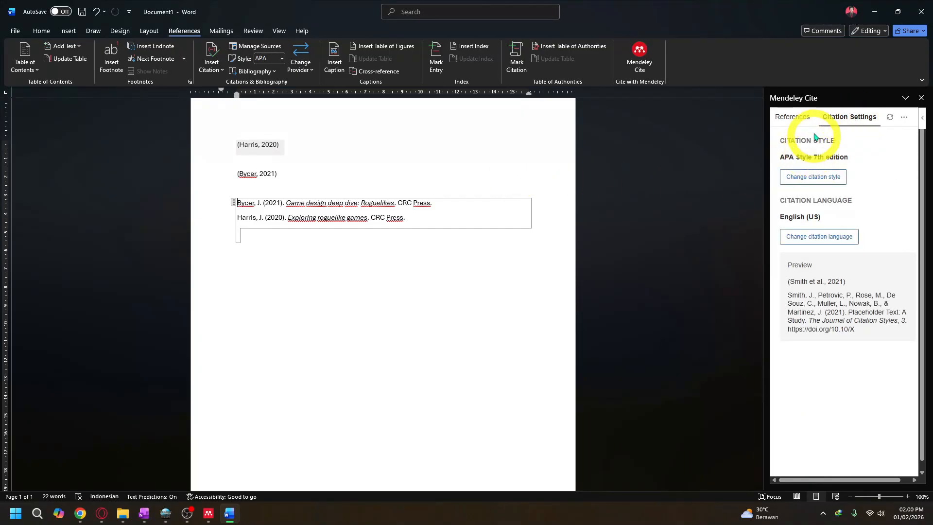
left_click(802, 177)
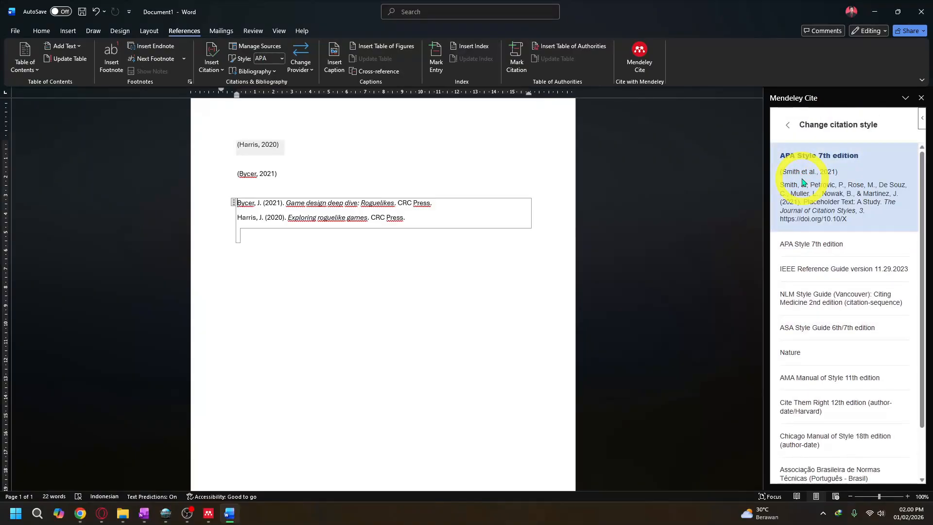
scroll(889, 231, "down", 2)
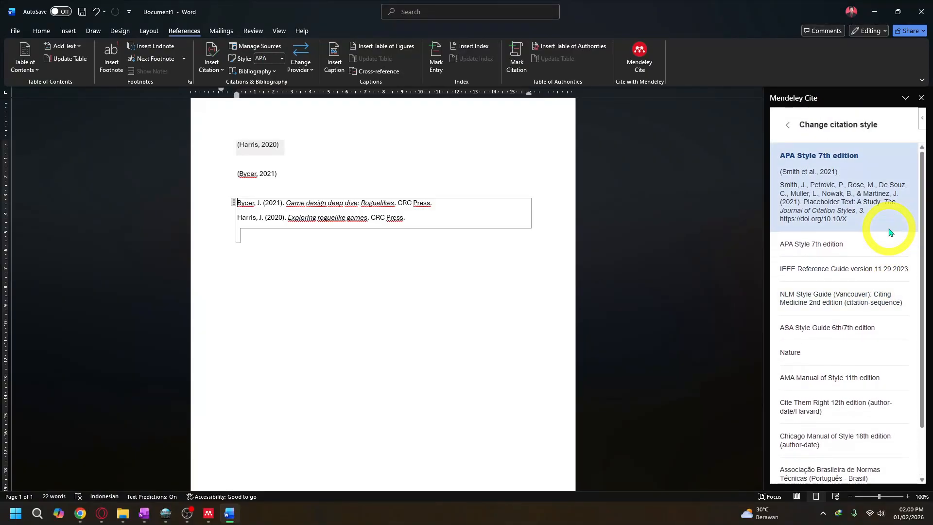
left_click(868, 231)
left_click(828, 475)
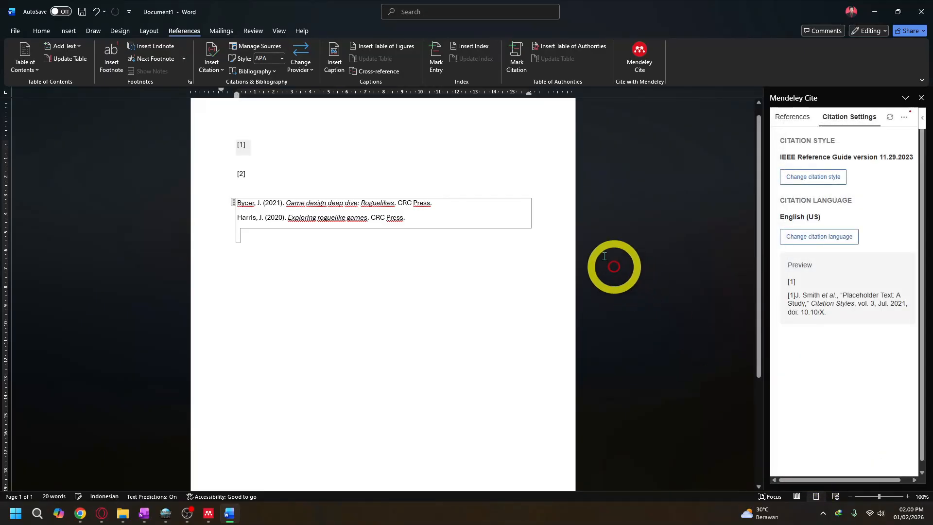
left_click(375, 160)
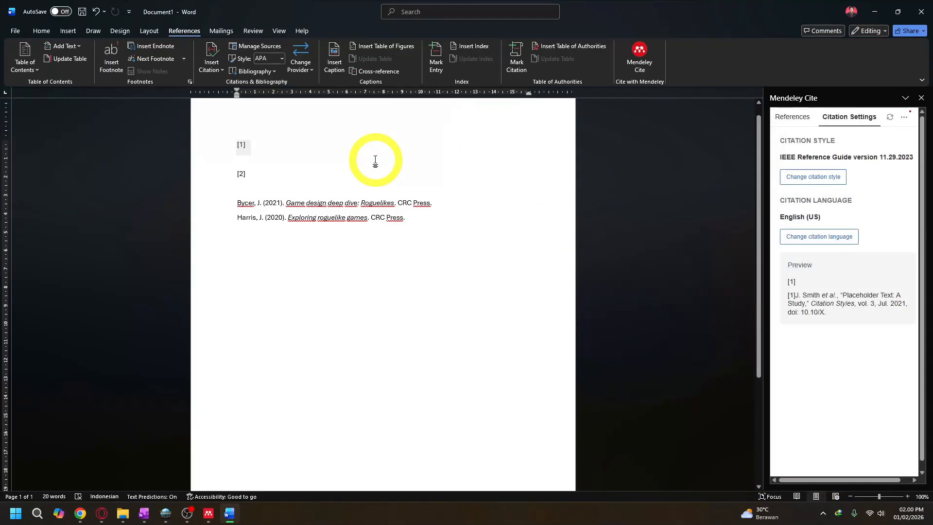